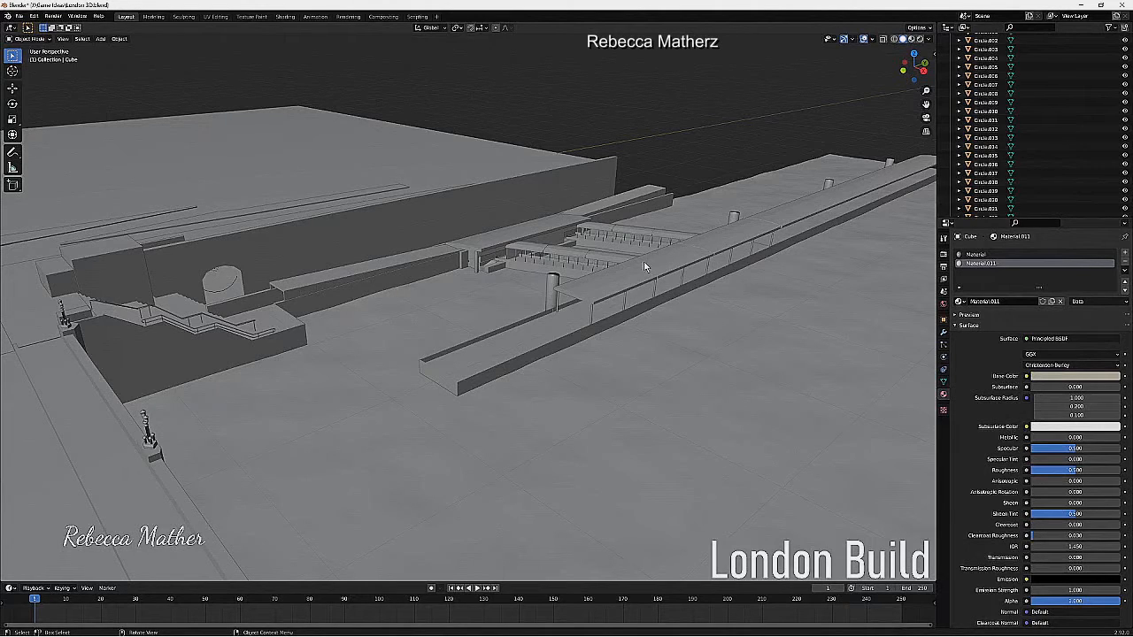
Try enlarging the two covered gangways between the floating pier and the embankment platform together
middle_drag(549, 253, 875, 294)
click(544, 393)
shift+click(433, 354)
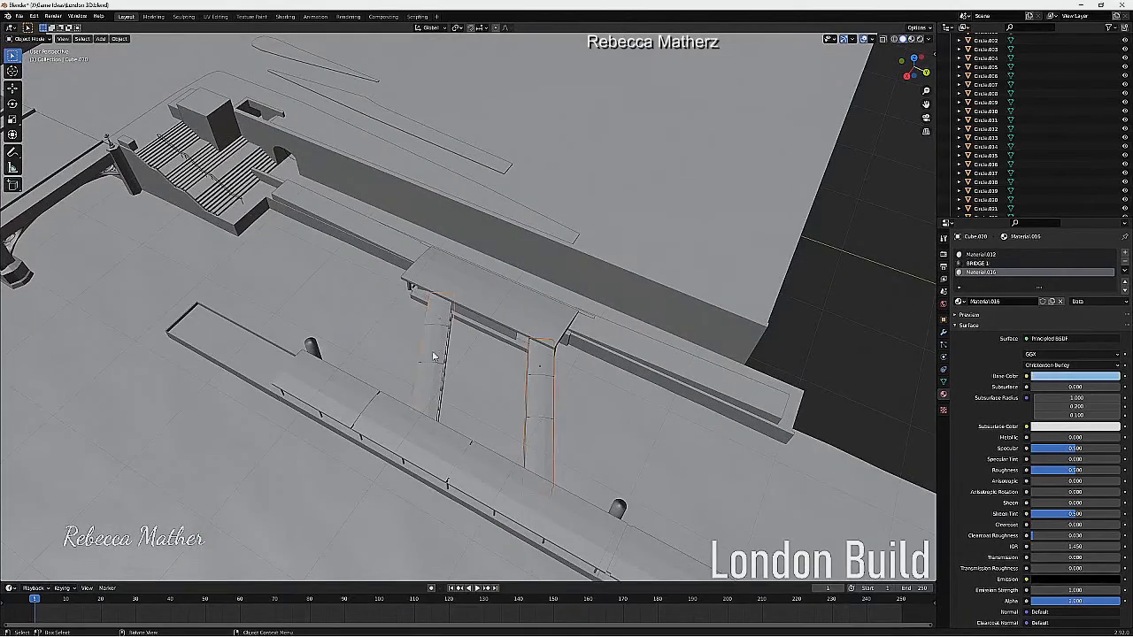
key(s)
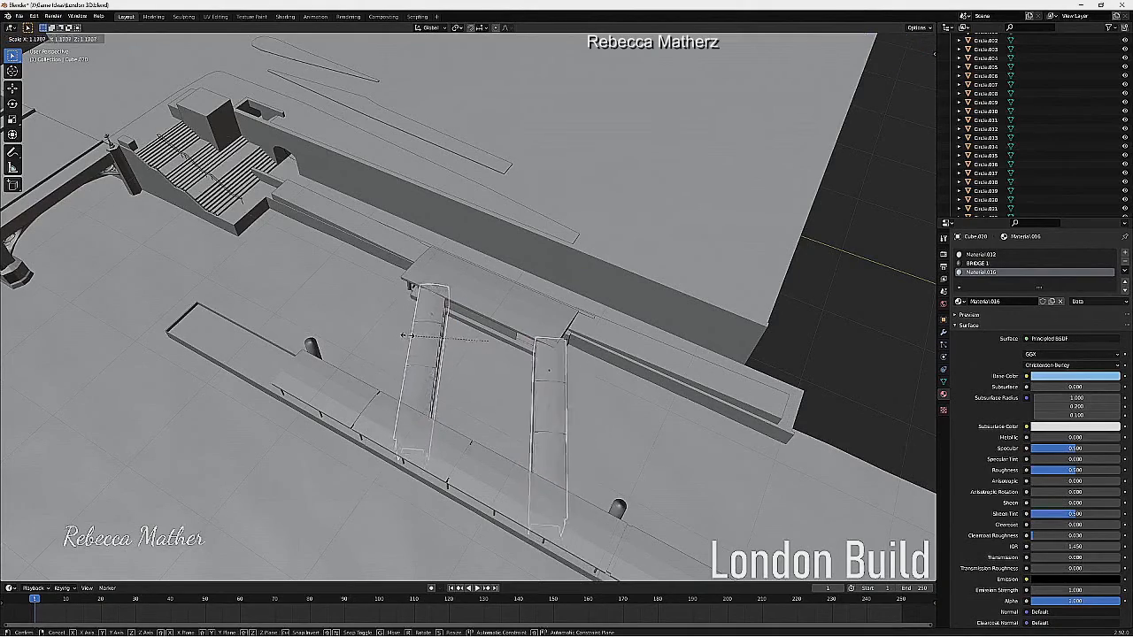
click(408, 340)
Try repositioning the gangway farther from the stairs, including a vertical shift along Z
mouse_move(352, 374)
middle_down()
mouse_move(433, 339)
mouse_move(353, 359)
middle_up()
click(543, 354)
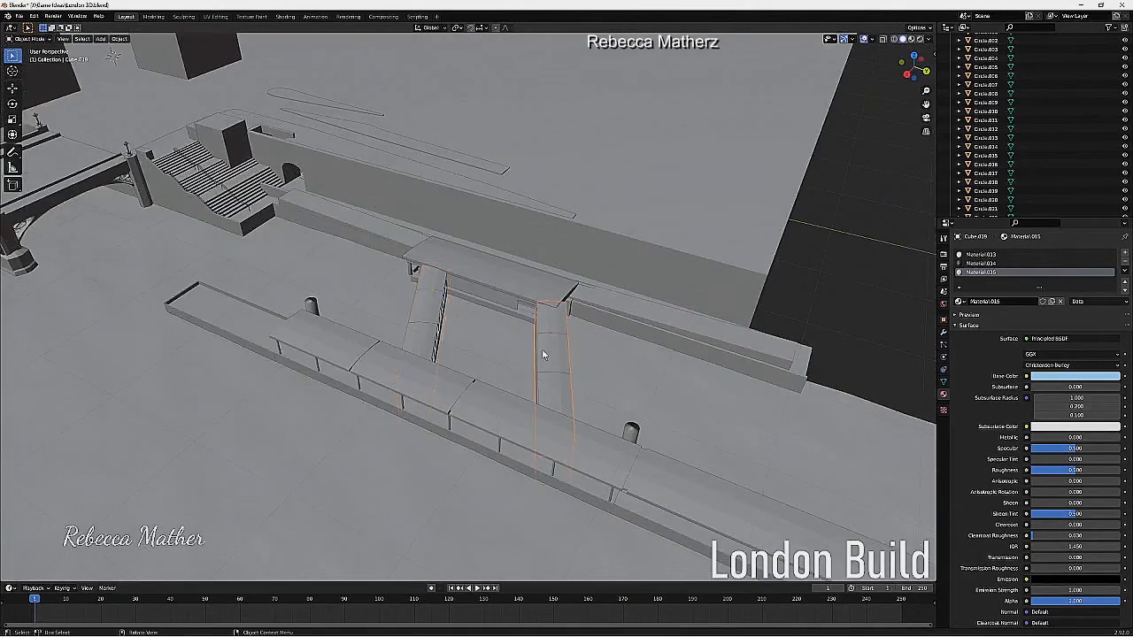
key(g)
click(524, 348)
middle_drag(436, 322, 612, 412)
key(g)
click(666, 280)
middle_drag(677, 273, 591, 325)
key(g)
key(z)
click(559, 338)
Try shifting the gangway nearer the stairs along Z and X
click(455, 332)
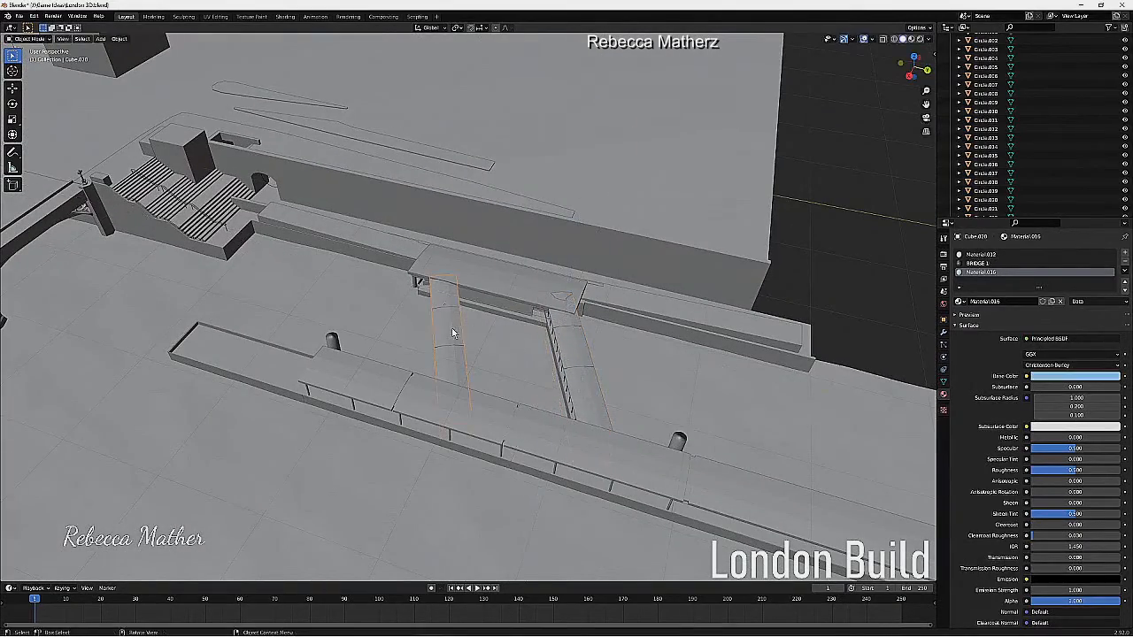
key(g)
key(z)
click(452, 317)
key(g)
key(x)
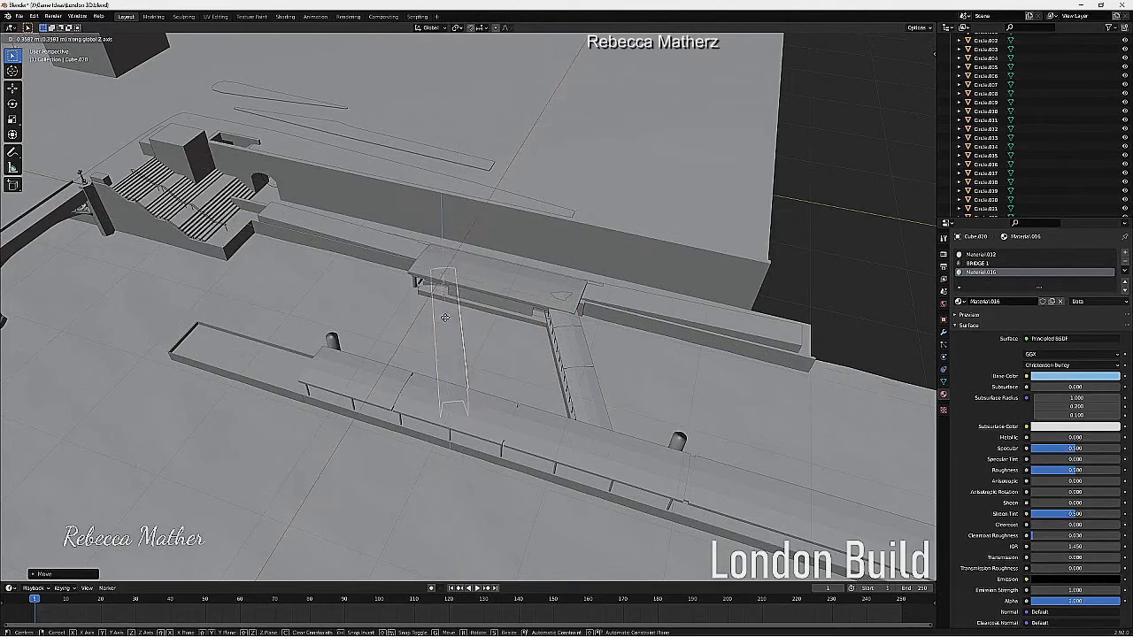
click(443, 320)
Undo all the scaling and moves made to the two gangways
mouse_move(446, 320)
middle_down()
mouse_move(445, 354)
mouse_move(673, 262)
mouse_move(448, 300)
middle_up()
key(ctrl+z)
key(ctrl+z)
key(ctrl+z)
key(ctrl+z)
key(ctrl+z)
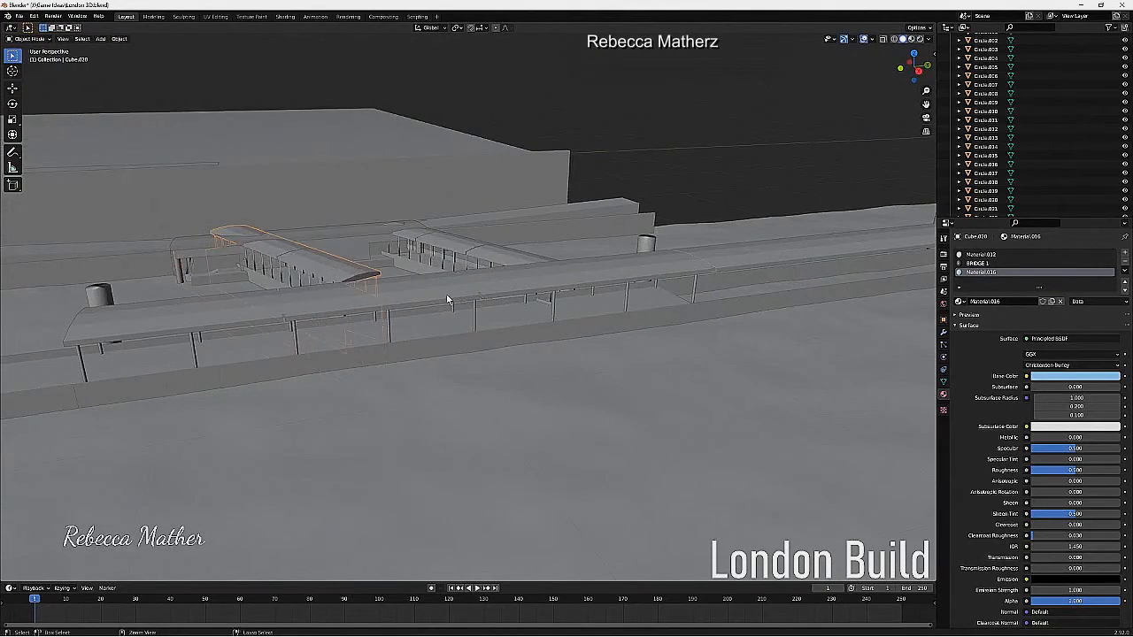
key(ctrl+z)
key(ctrl+z)
key(ctrl+z)
key(ctrl+z)
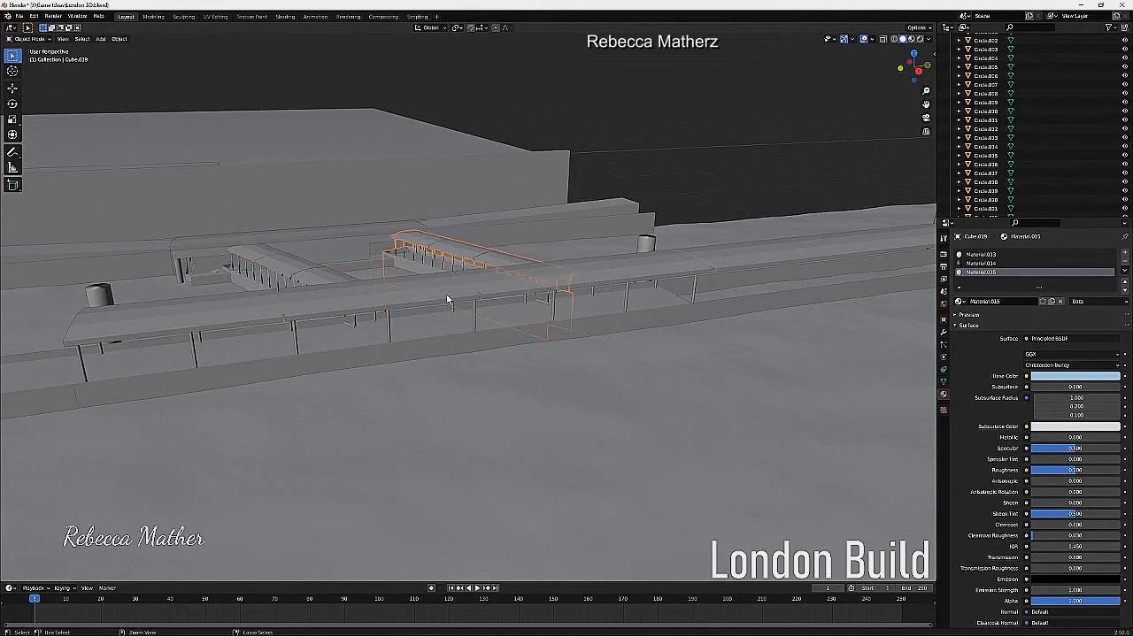
key(ctrl+z)
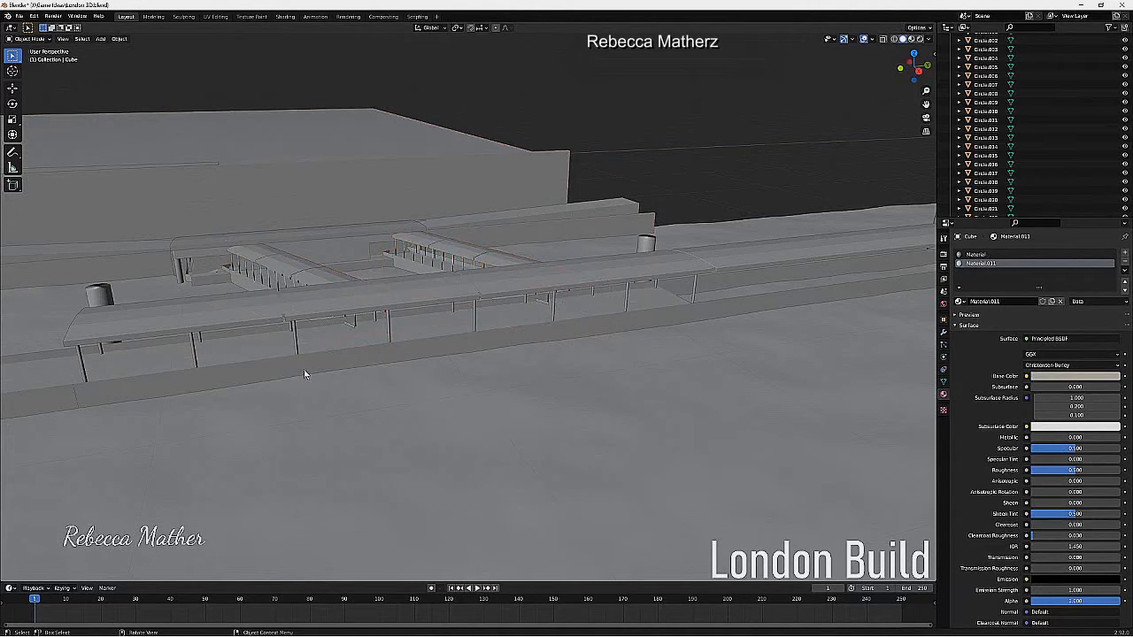
Add a cube mesh and raise it along Z onto the riverbank block behind the stairs
middle_drag(249, 345, 300, 345)
scroll(300, 346, down, 6)
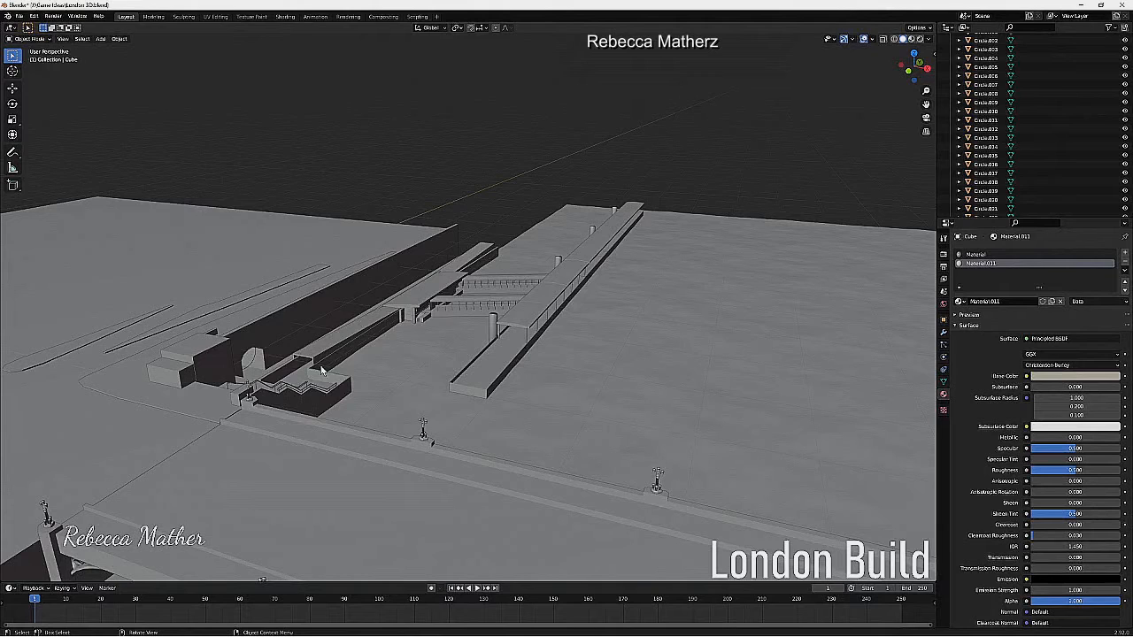
middle_drag(268, 361, 298, 328)
click(100, 38)
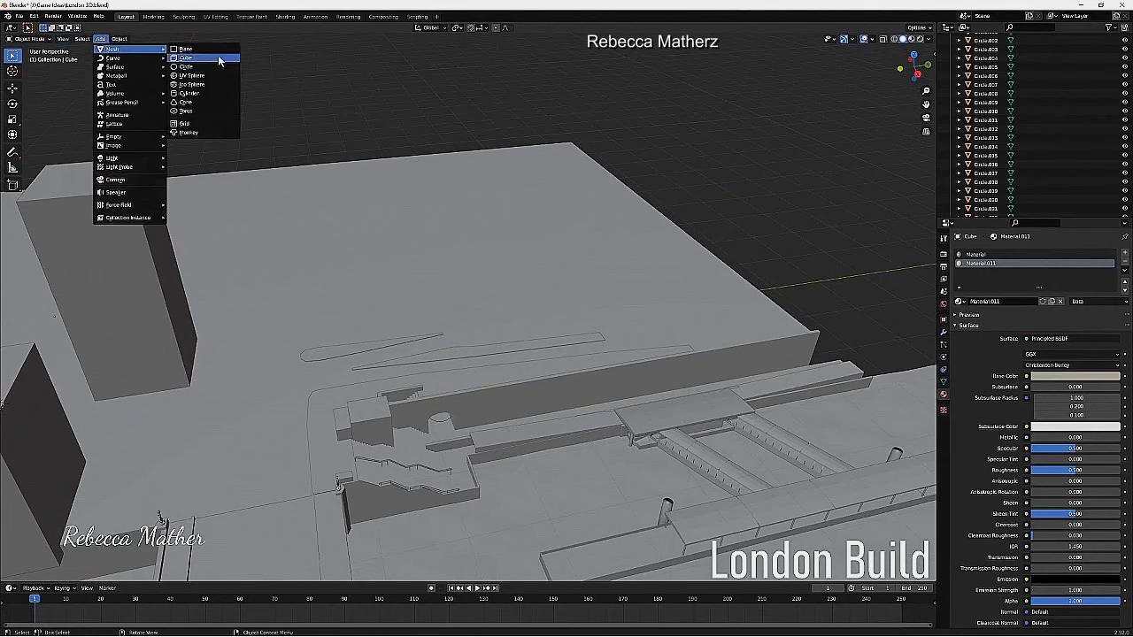
mouse_move(111, 47)
click(182, 54)
key(g)
key(z)
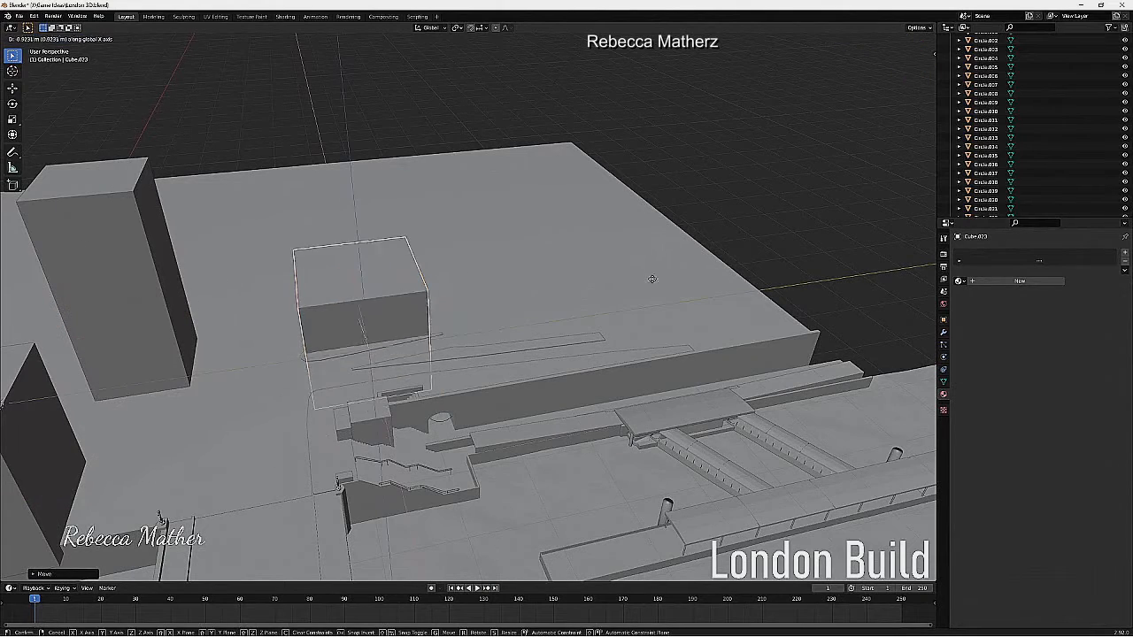
click(401, 241)
scroll(401, 241, down, 1)
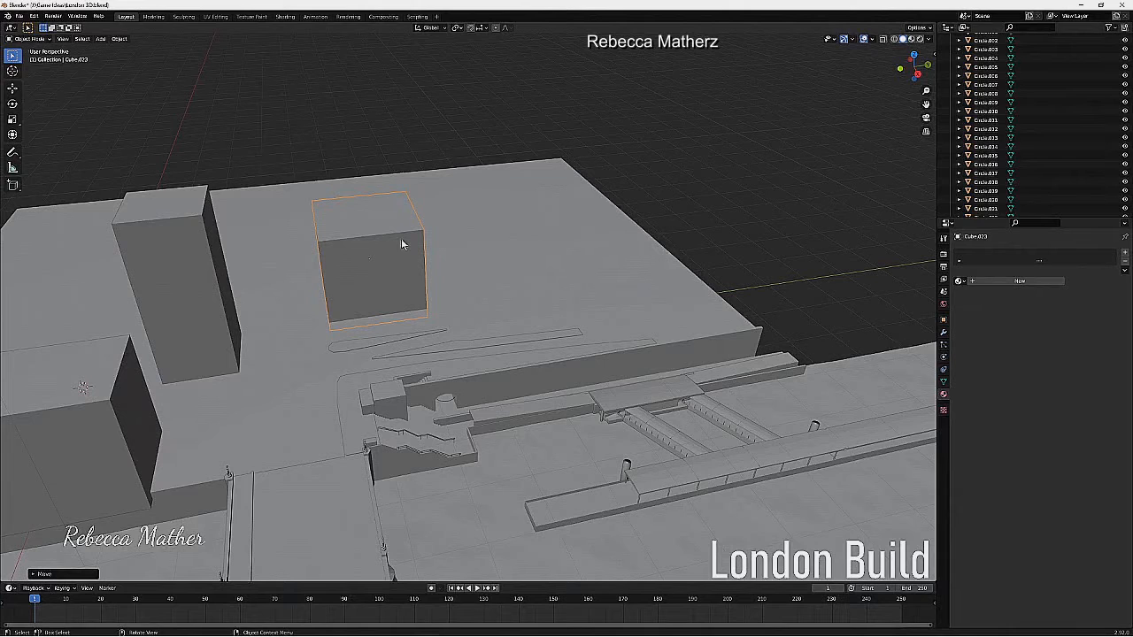
Shift the new cube along X and stretch it along Y into a wide building block
middle_drag(401, 244, 427, 251)
key(g)
key(x)
click(444, 266)
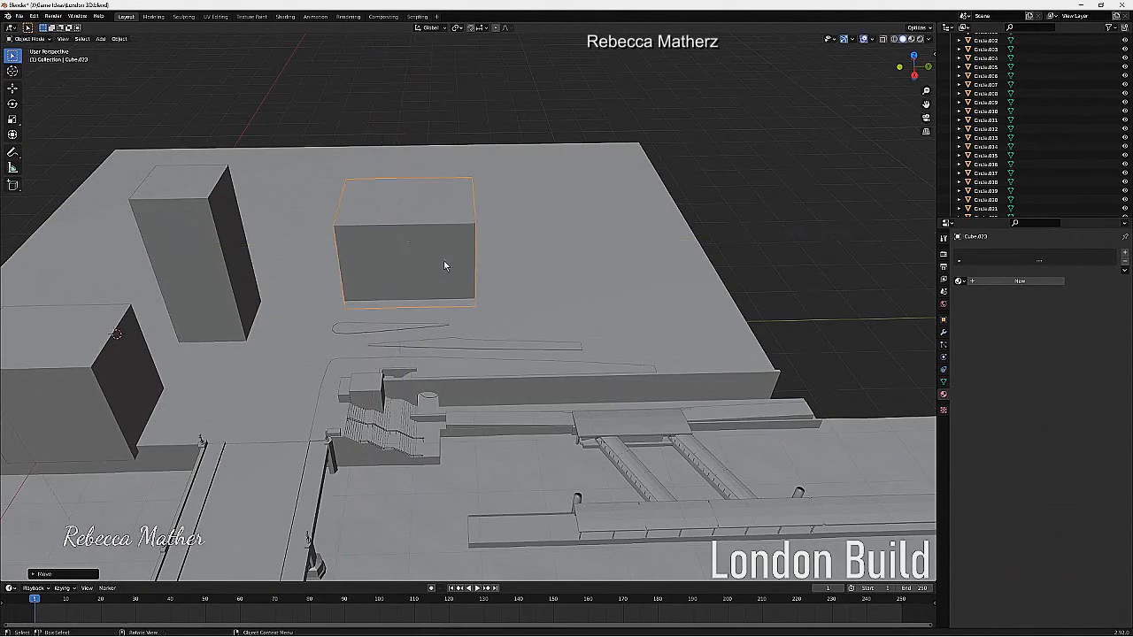
key(s)
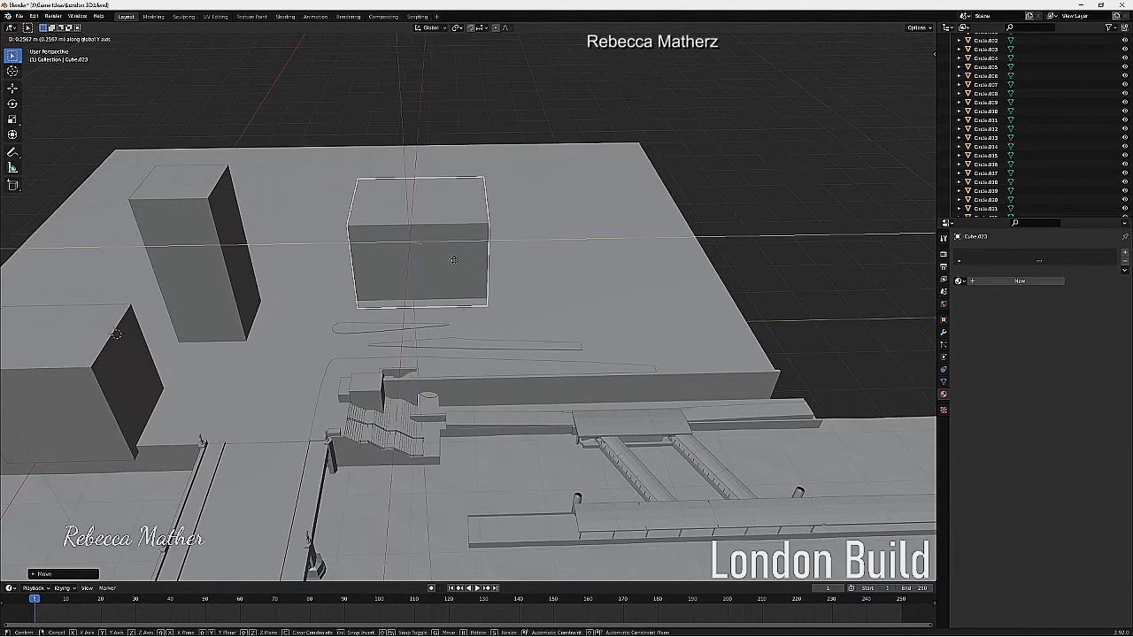
key(y)
click(485, 267)
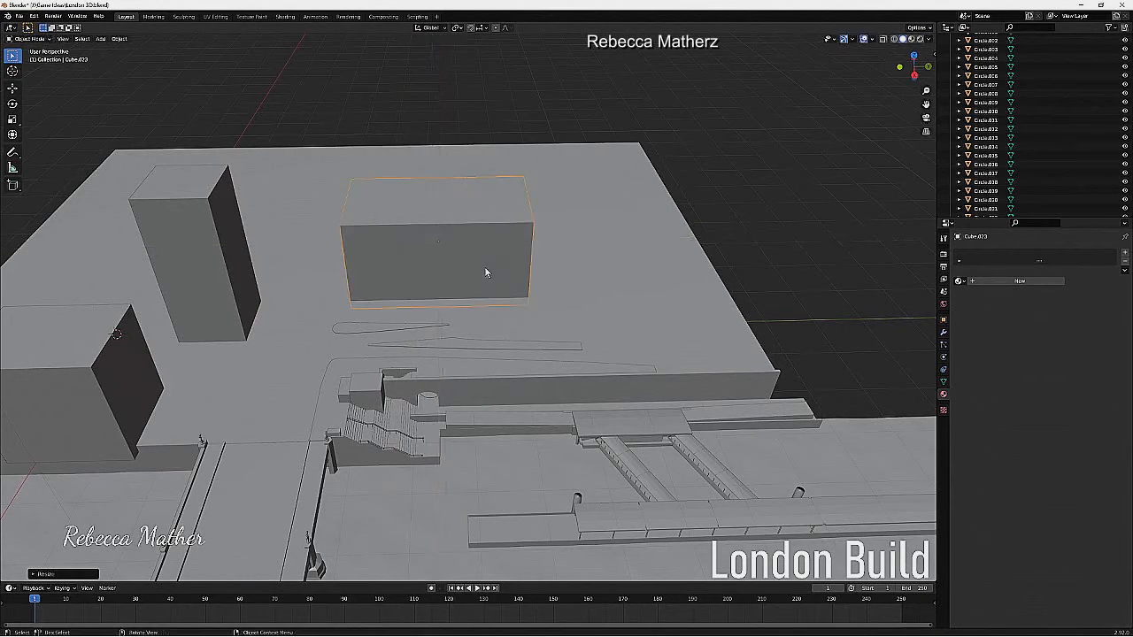
Slide the building block along Y and adjust its proportions
key(g)
key(y)
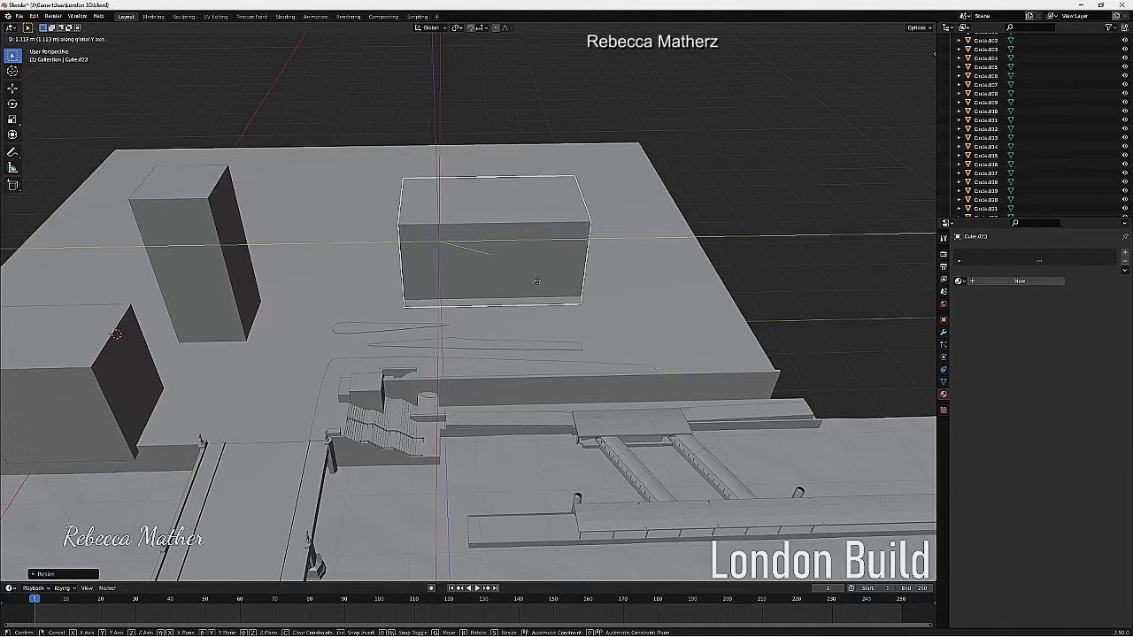
click(520, 279)
key(s)
key(z)
middle_drag(514, 293, 522, 295)
click(522, 306)
Nudge and enlarge the building block so it spans the ground behind the path outlines
key(g)
click(522, 294)
key(s)
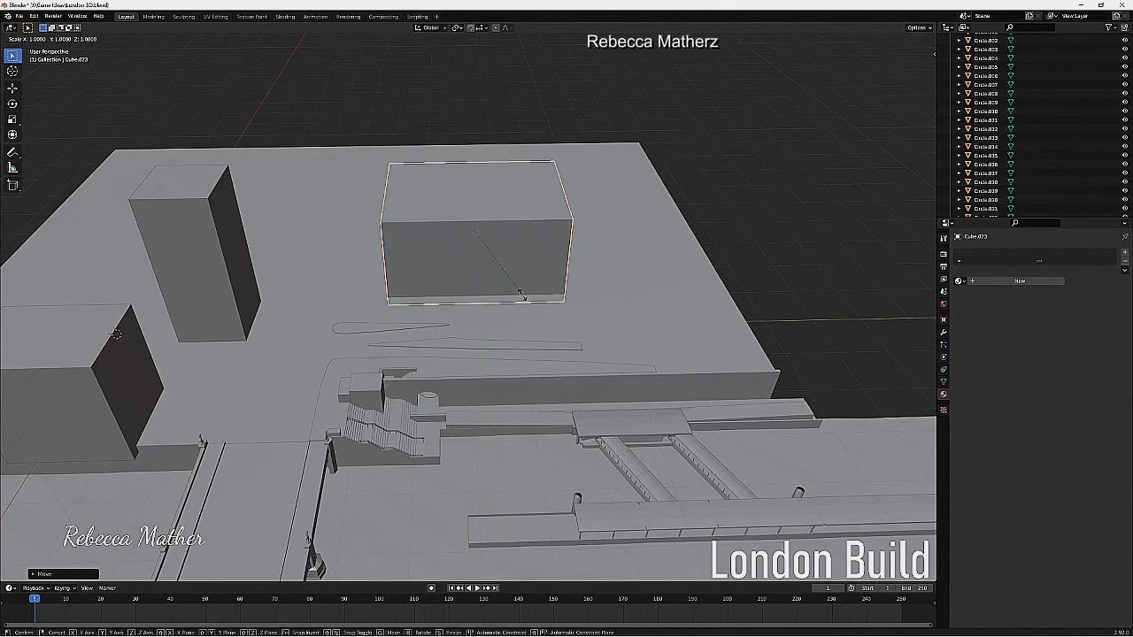
click(527, 310)
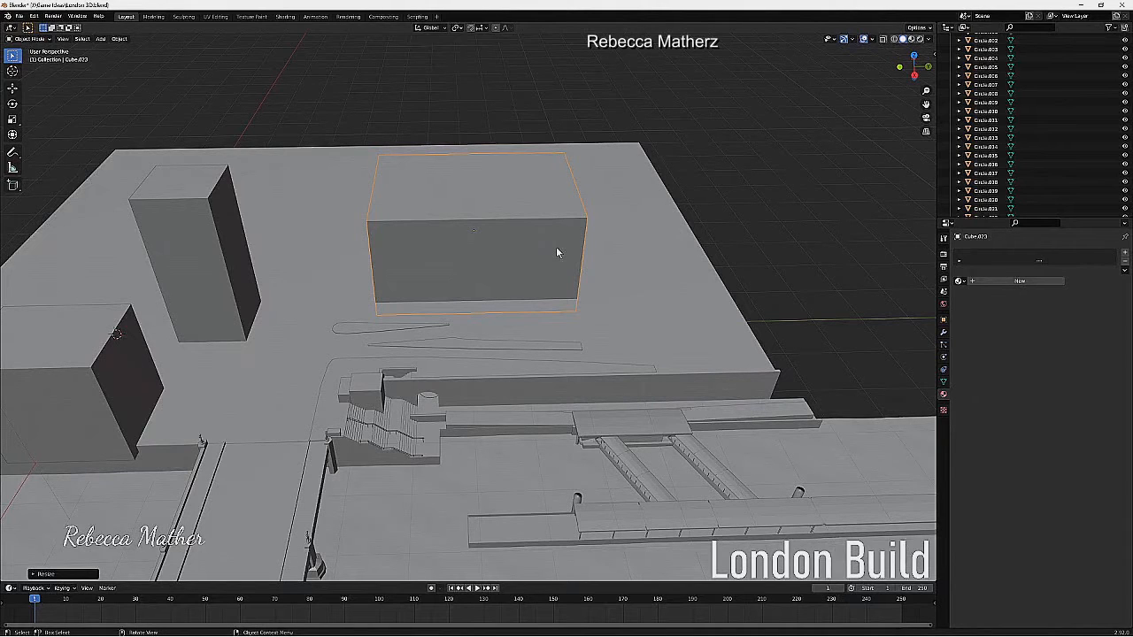
key(g)
key(y)
right_click(488, 268)
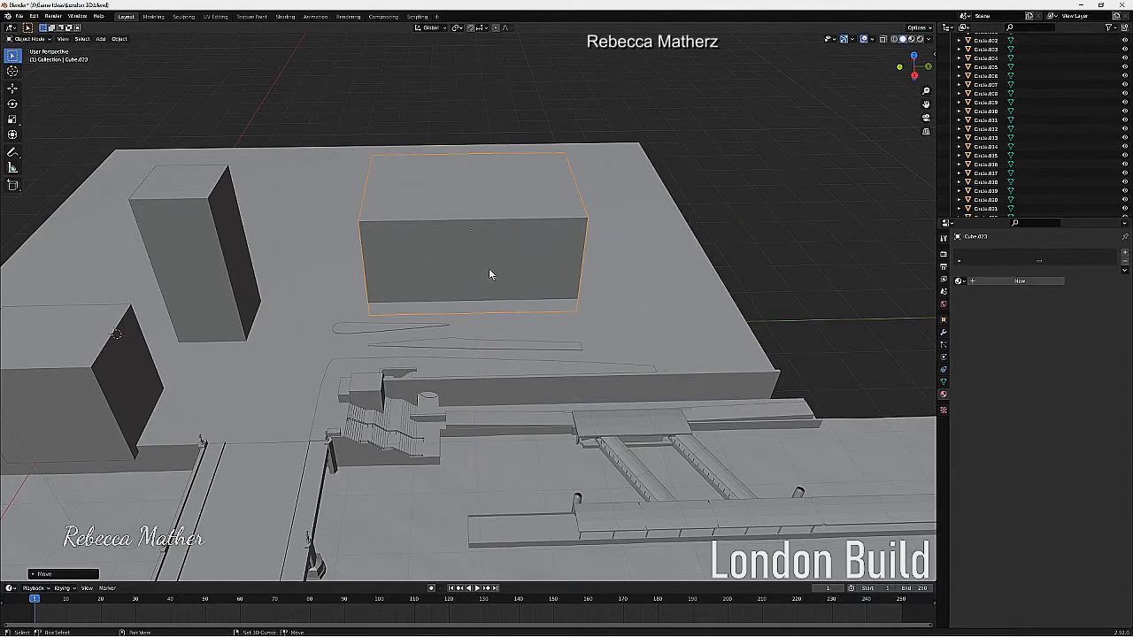
Duplicate the large block, shrink the copy to about 0.56 along Y, and place it beside the original toward the riverbank's end
key(shift+d)
click(772, 262)
key(s)
key(y)
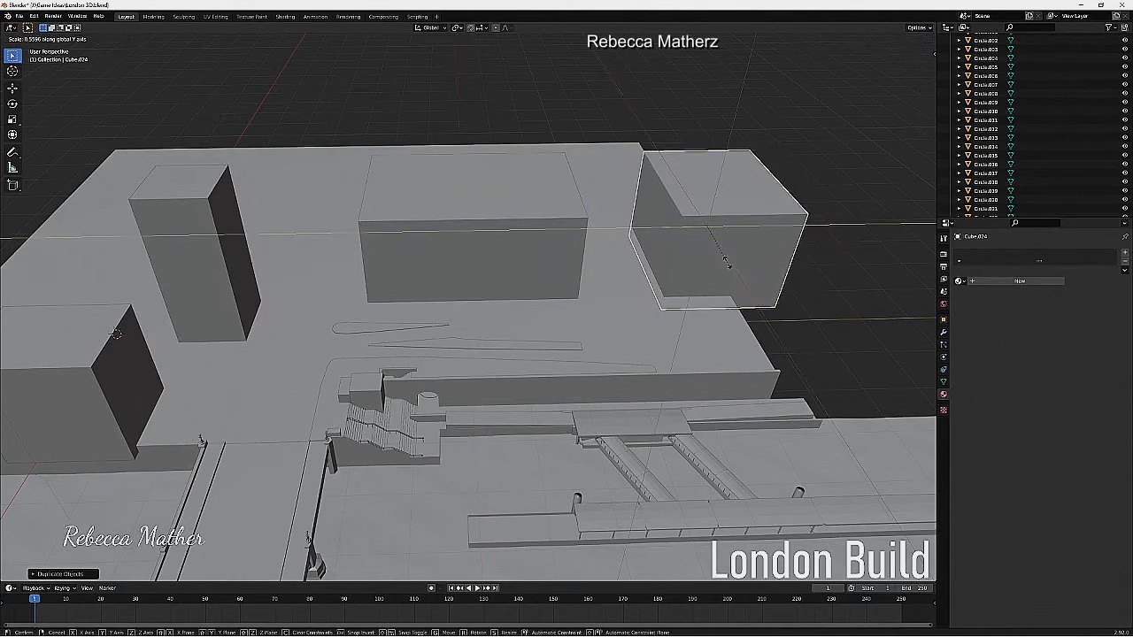
click(726, 261)
key(g)
key(y)
click(679, 267)
Duplicate the narrower block along Y and shift the copy along X to behind the large block
scroll(680, 374, up, 1)
scroll(680, 374, down, 4)
middle_drag(681, 374, 455, 287)
scroll(614, 336, up, 2)
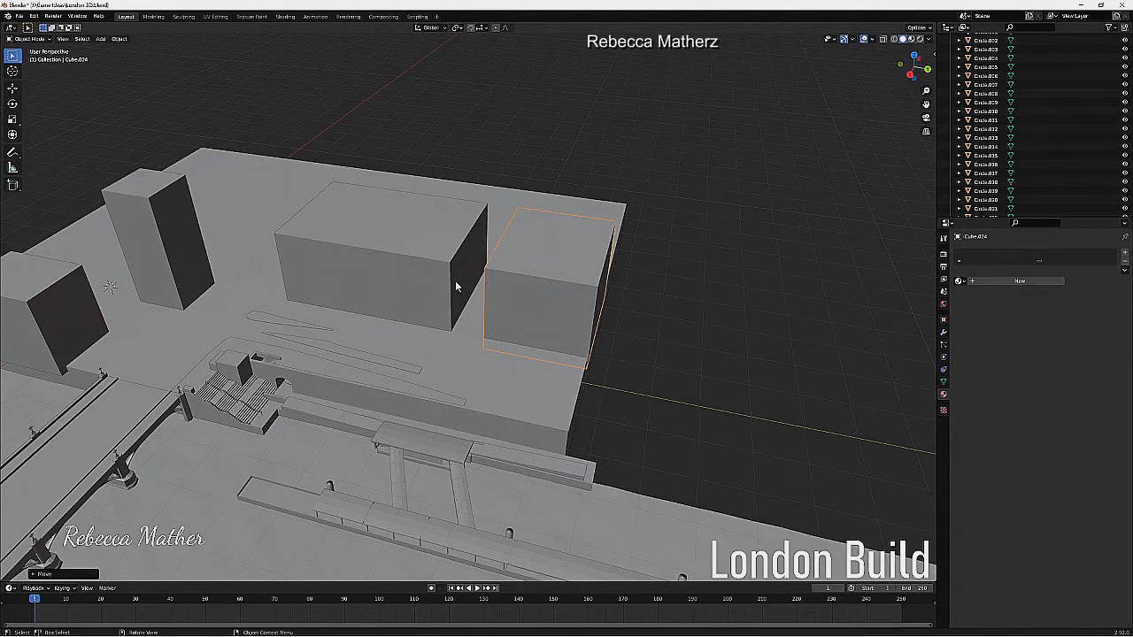
mouse_move(455, 280)
middle_down()
mouse_move(354, 283)
mouse_move(445, 269)
middle_up()
key(shift+d)
key(y)
click(290, 258)
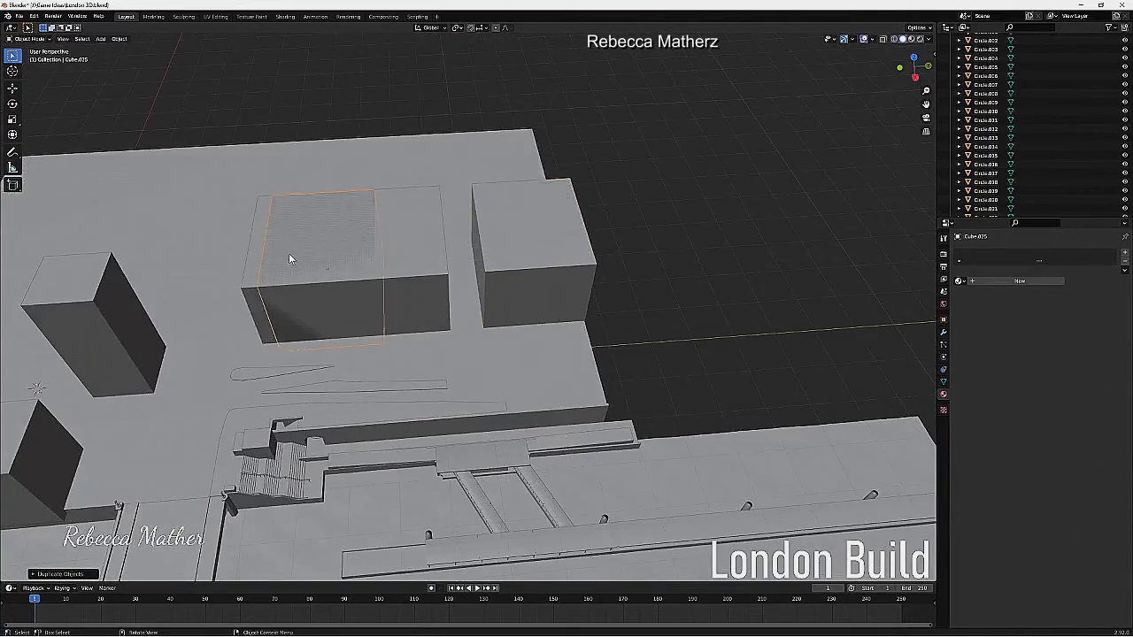
key(g)
key(x)
click(304, 175)
scroll(303, 174, down, 1)
key(g)
click(322, 177)
key(ctrl+z)
Rescale the rear block along Y and reposition it behind the large block
key(s)
key(y)
click(298, 245)
middle_drag(298, 245, 314, 438)
key(s)
key(y)
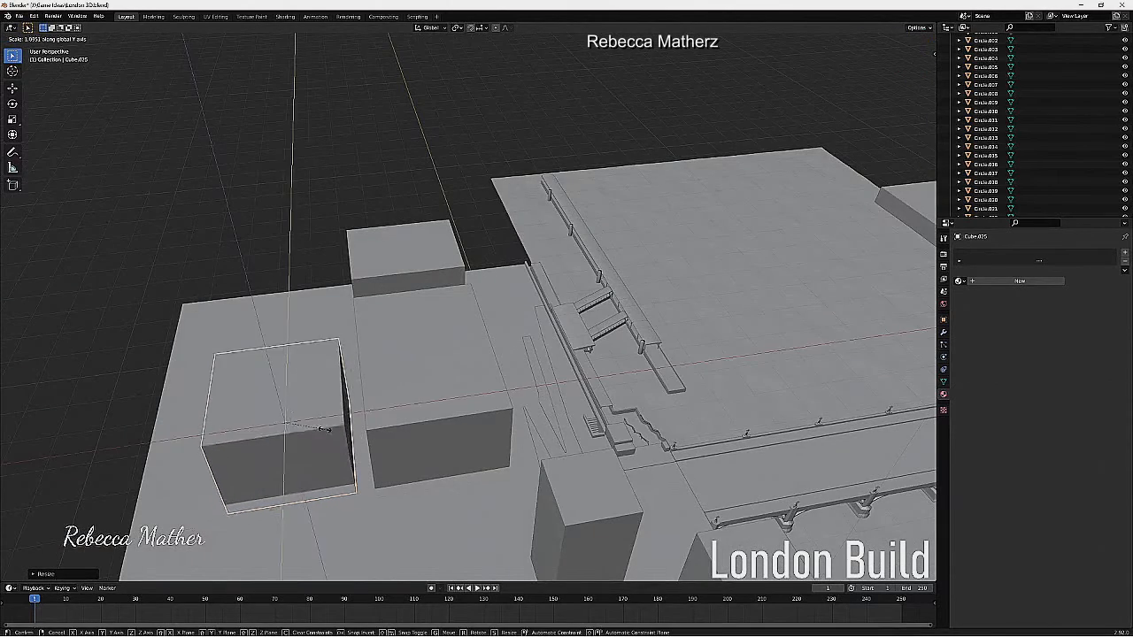
click(283, 411)
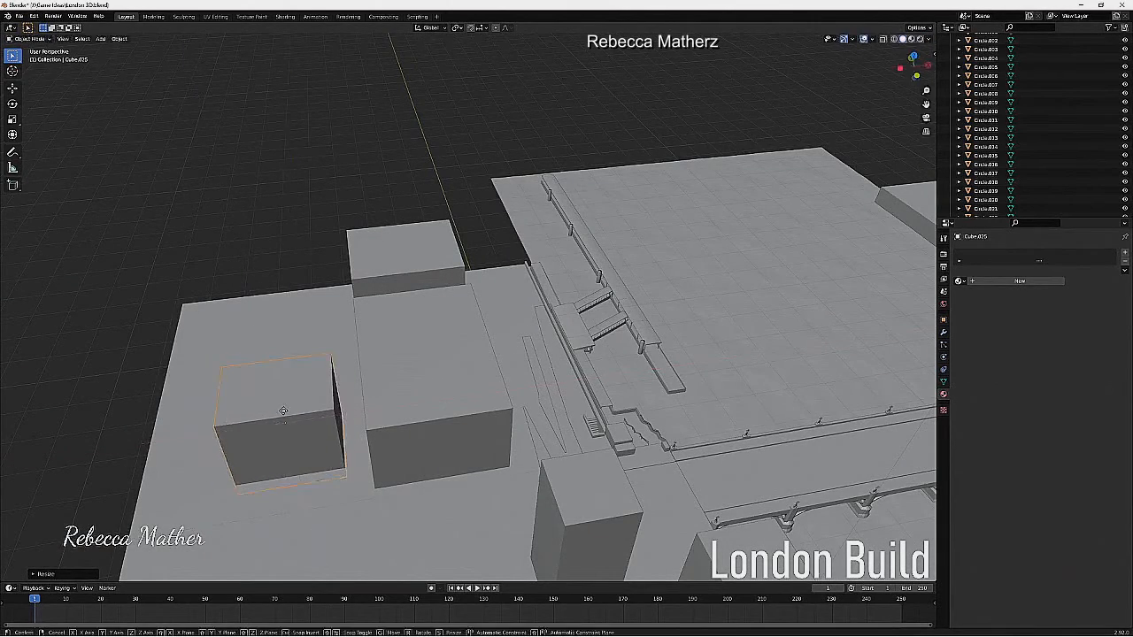
key(g)
click(285, 436)
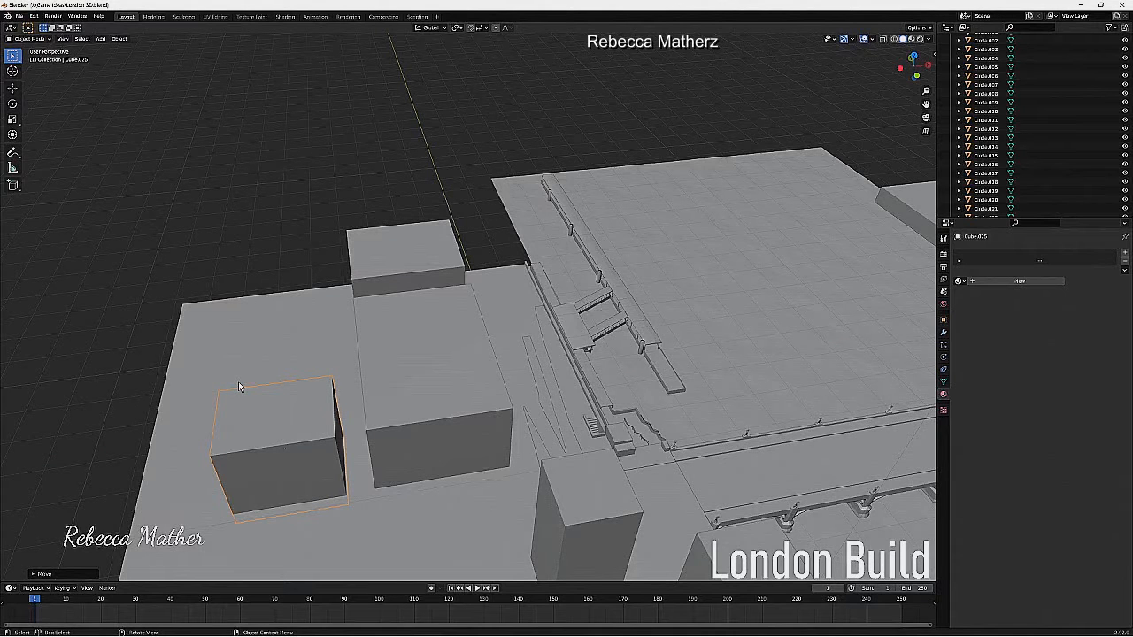
Raise the tall tower block along Z so it stands higher on the riverbank
middle_drag(238, 383, 259, 483)
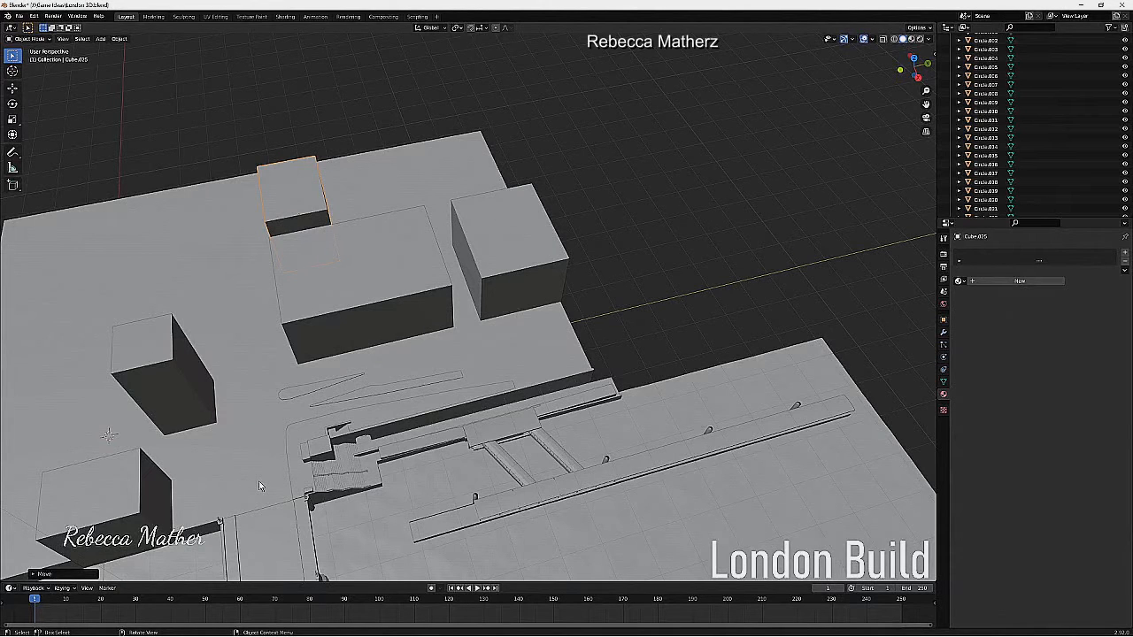
middle_drag(259, 485, 332, 350)
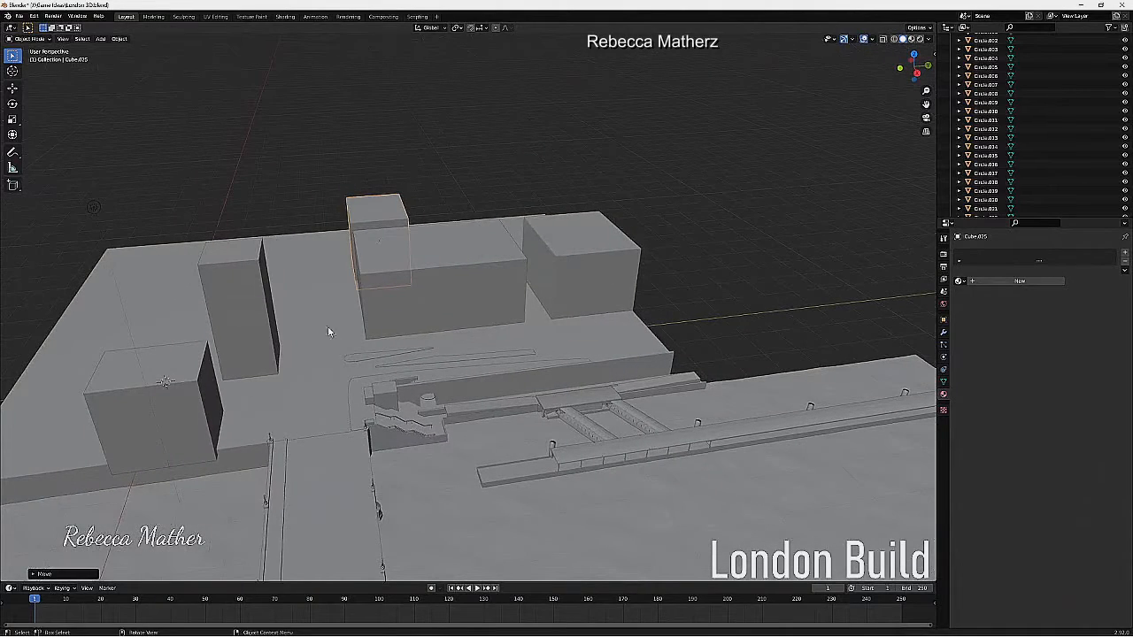
click(235, 286)
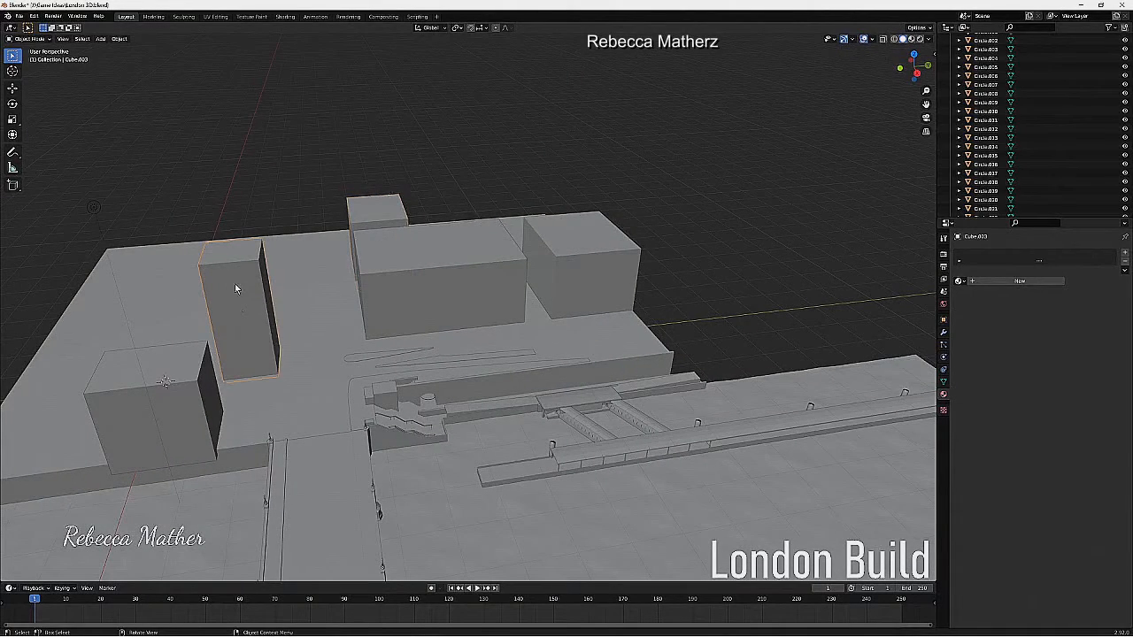
key(g)
key(z)
click(249, 288)
Enlarge and lengthen the building block beside the bridge, and shift it along X
middle_drag(248, 288, 223, 347)
key(r)
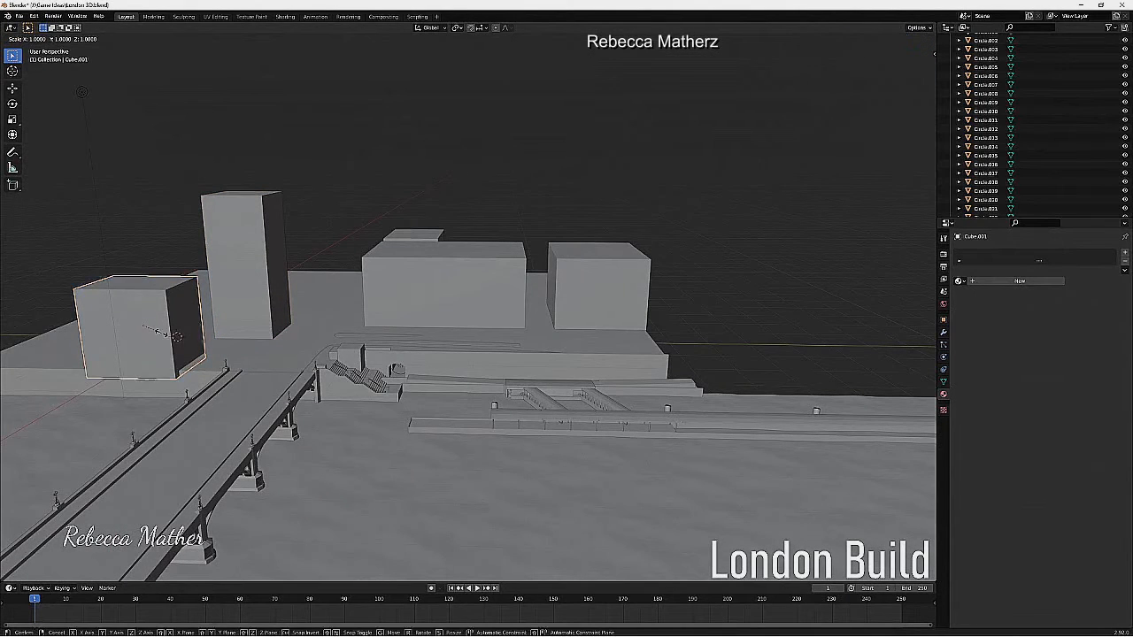
click(177, 325)
key(g)
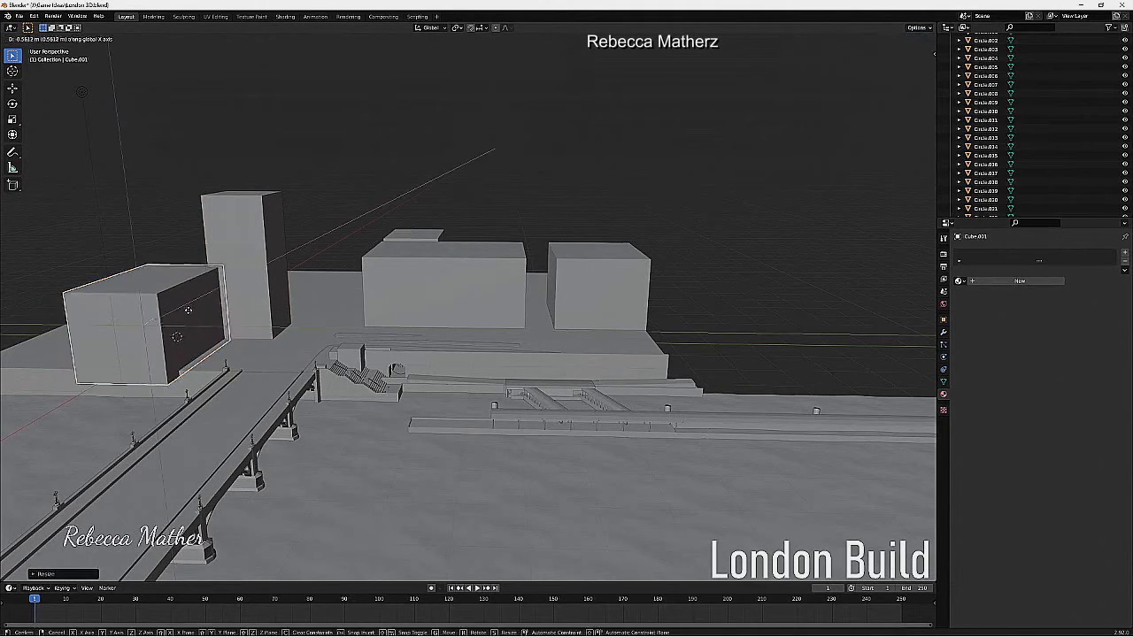
key(x)
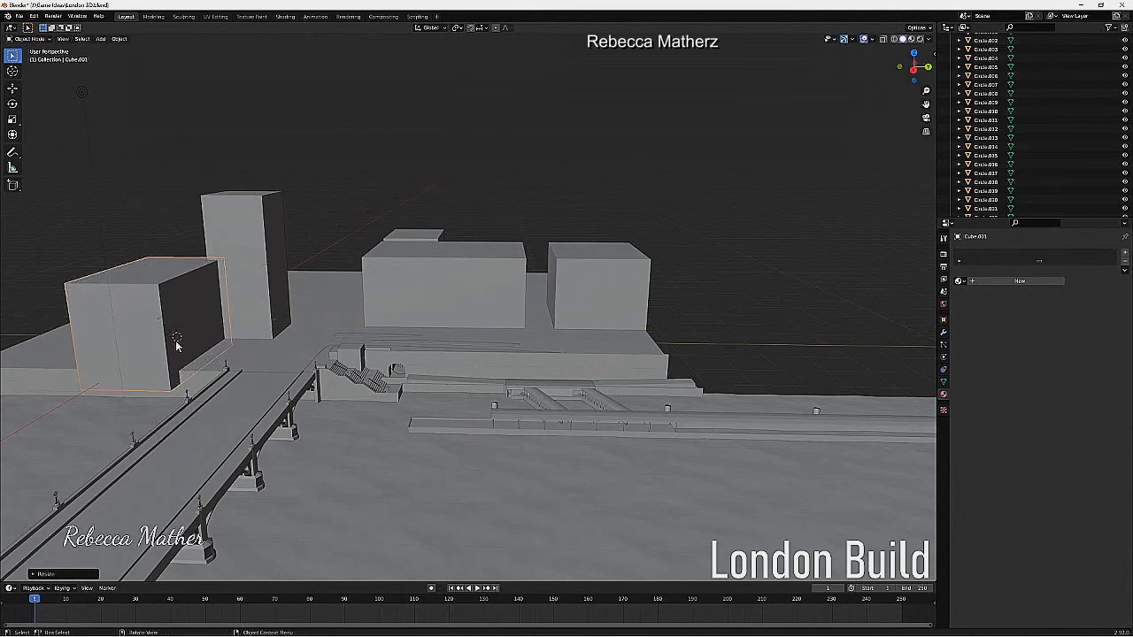
click(177, 363)
Select all the end faces of the riverbank block in Edit Mode and move them outward along Y to lengthen the bank
middle_drag(143, 355, 359, 327)
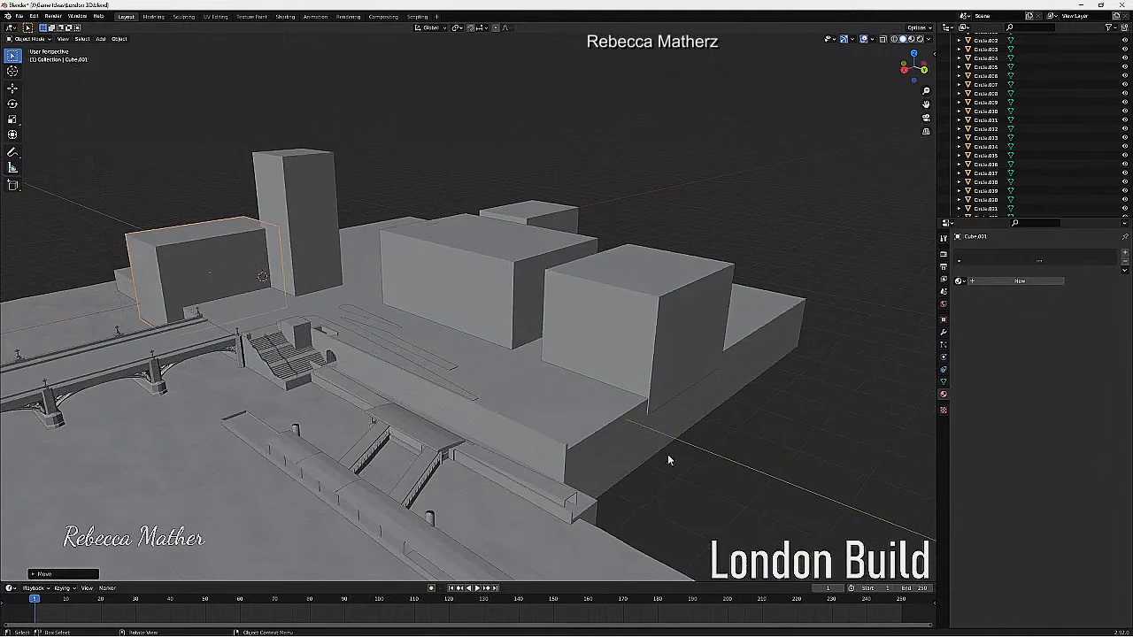
click(628, 447)
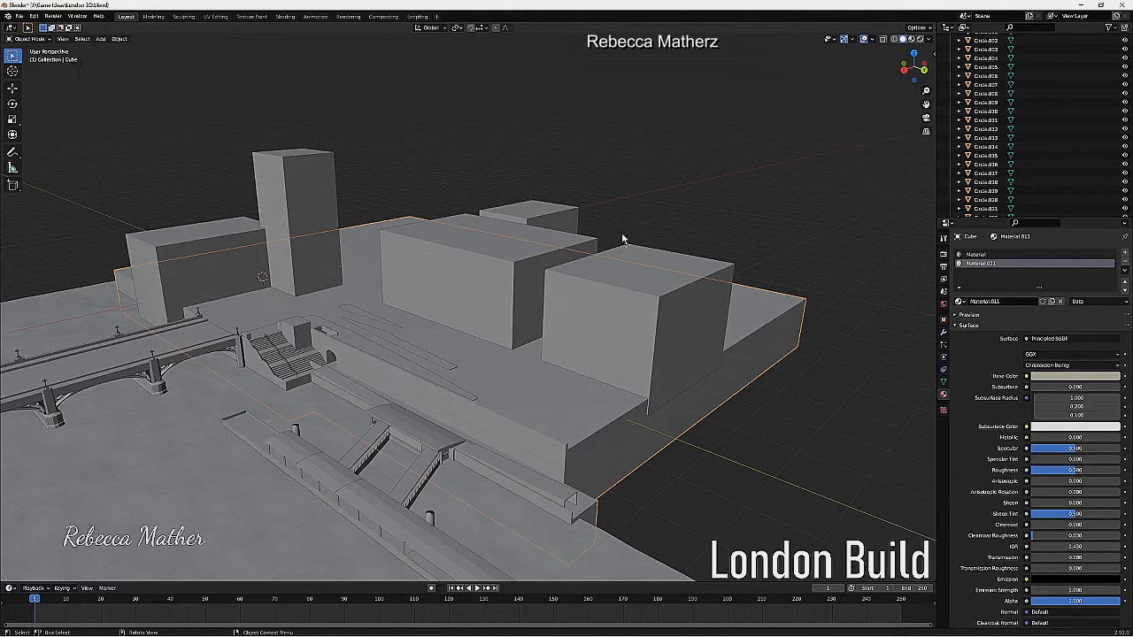
click(40, 41)
click(36, 61)
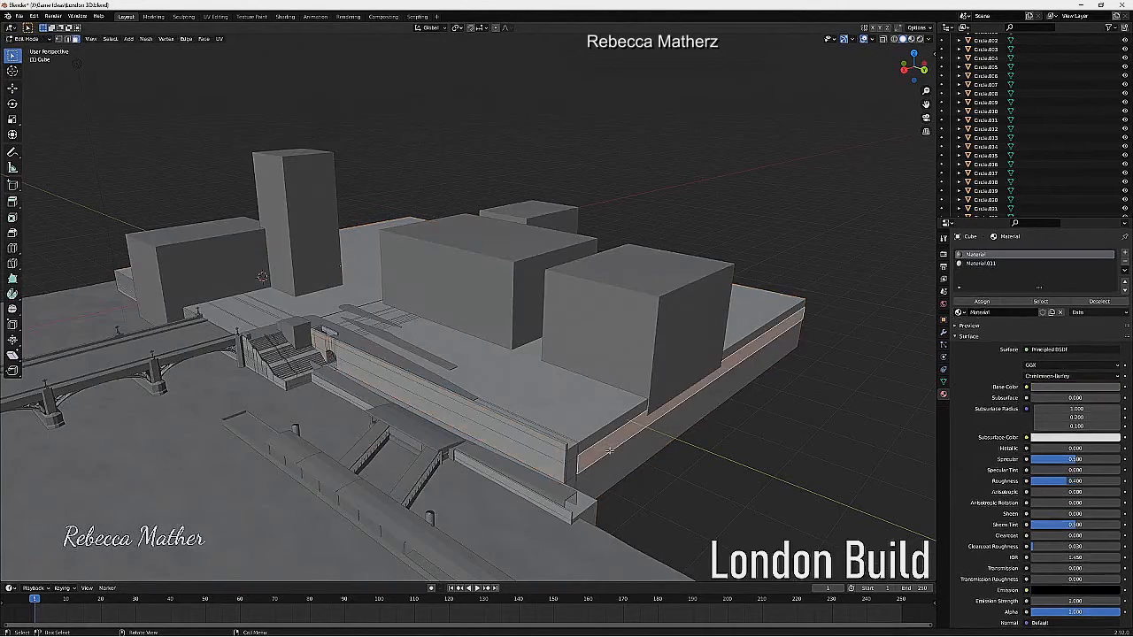
click(568, 451)
middle_drag(567, 452, 441, 299)
click(297, 382)
ctrl+shift+click(862, 445)
shift+click(295, 376)
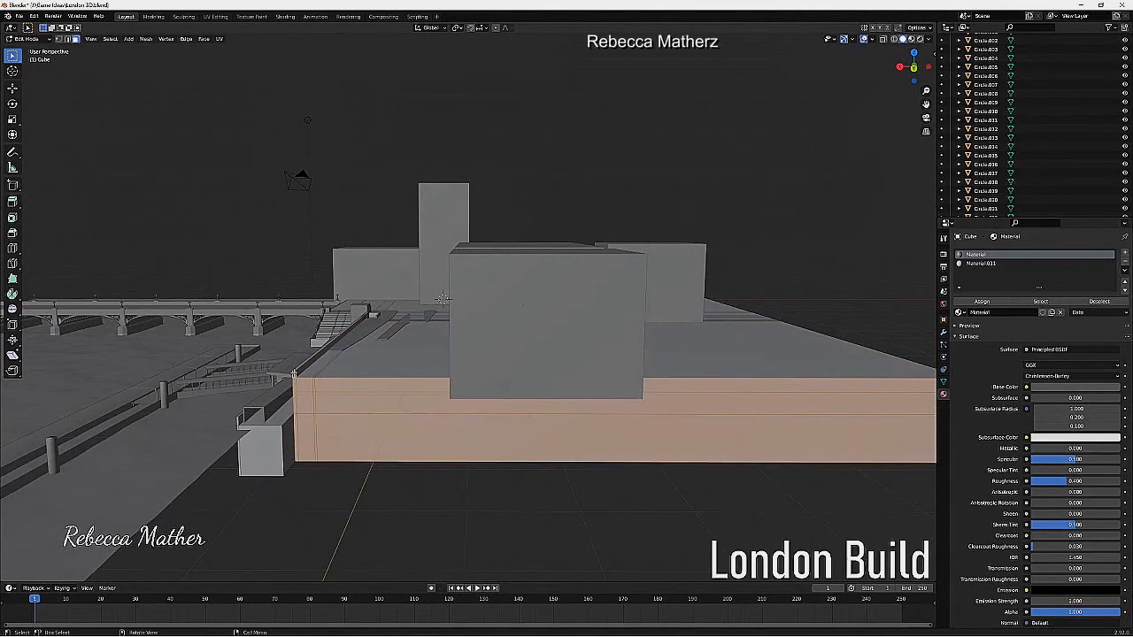
middle_drag(389, 405, 469, 436)
key(g)
key(y)
click(604, 389)
scroll(603, 388, down, 6)
key(g)
key(y)
click(657, 408)
Move the end faces of the low ledge beside the river wall about 6.17 m along Y to the riverbank's end
middle_drag(579, 396, 503, 412)
scroll(439, 370, up, 4)
scroll(469, 408, up, 3)
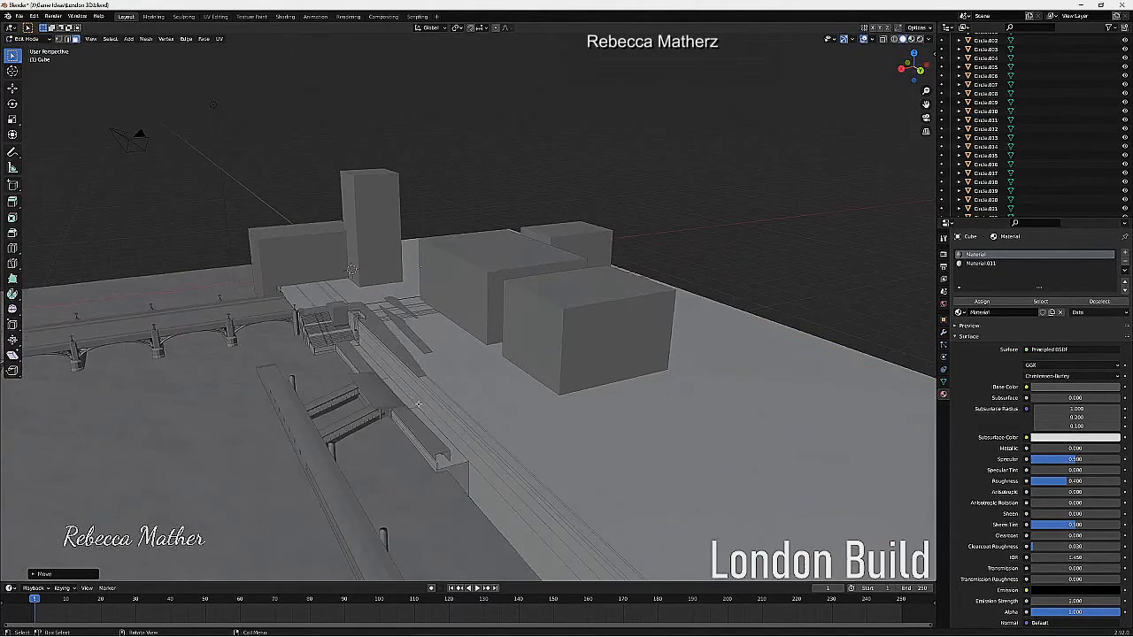
click(465, 476)
shift+click(440, 469)
scroll(450, 480, down, 3)
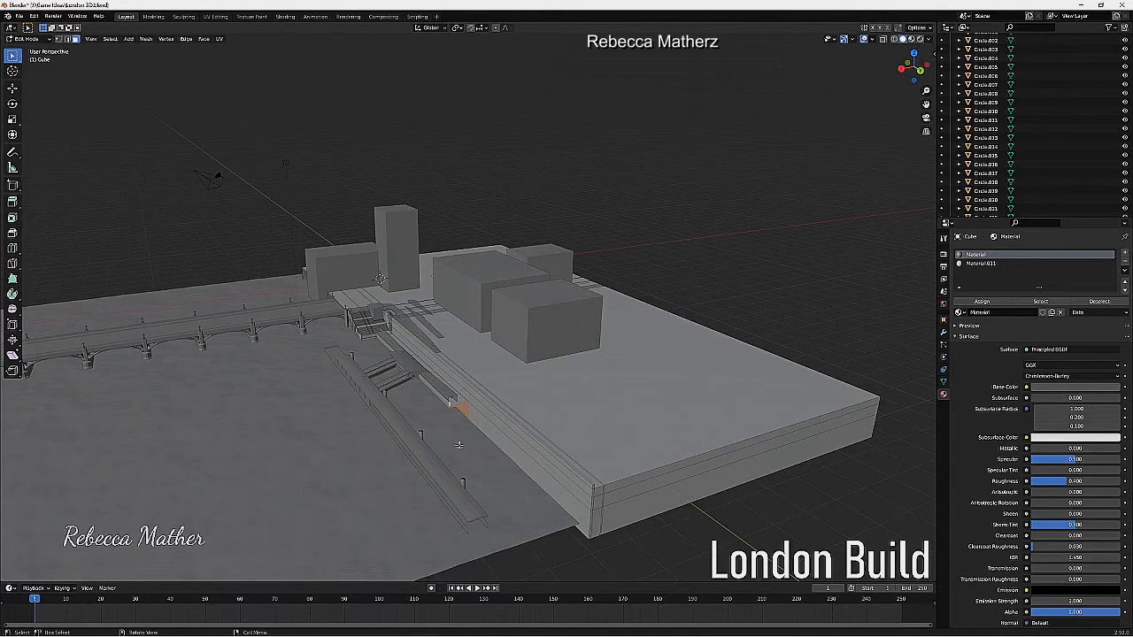
key(g)
key(y)
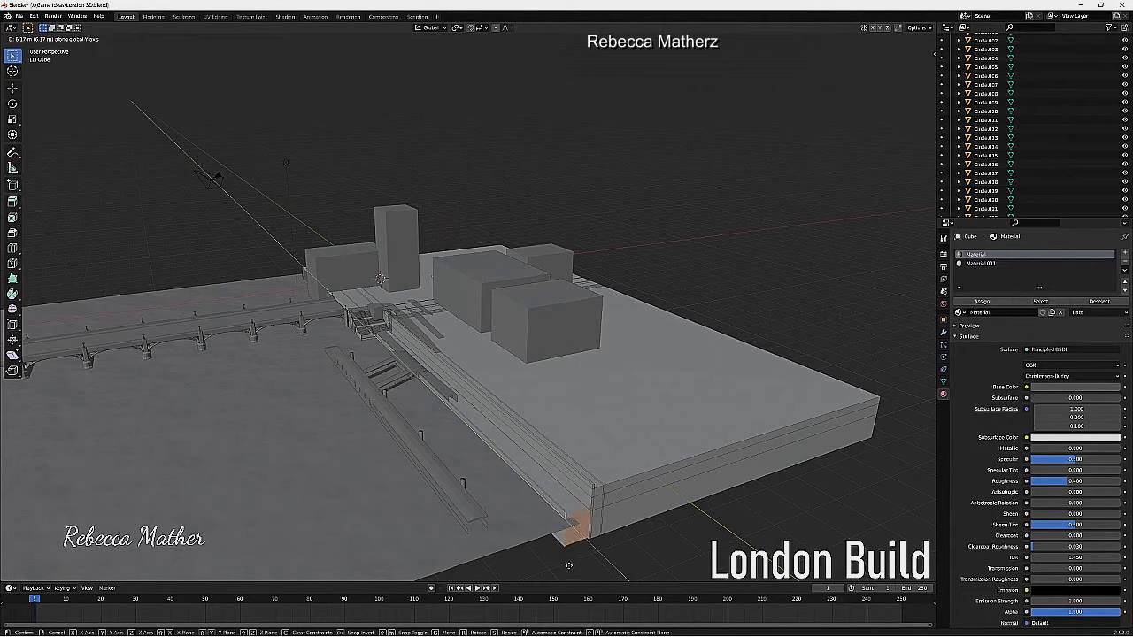
click(568, 564)
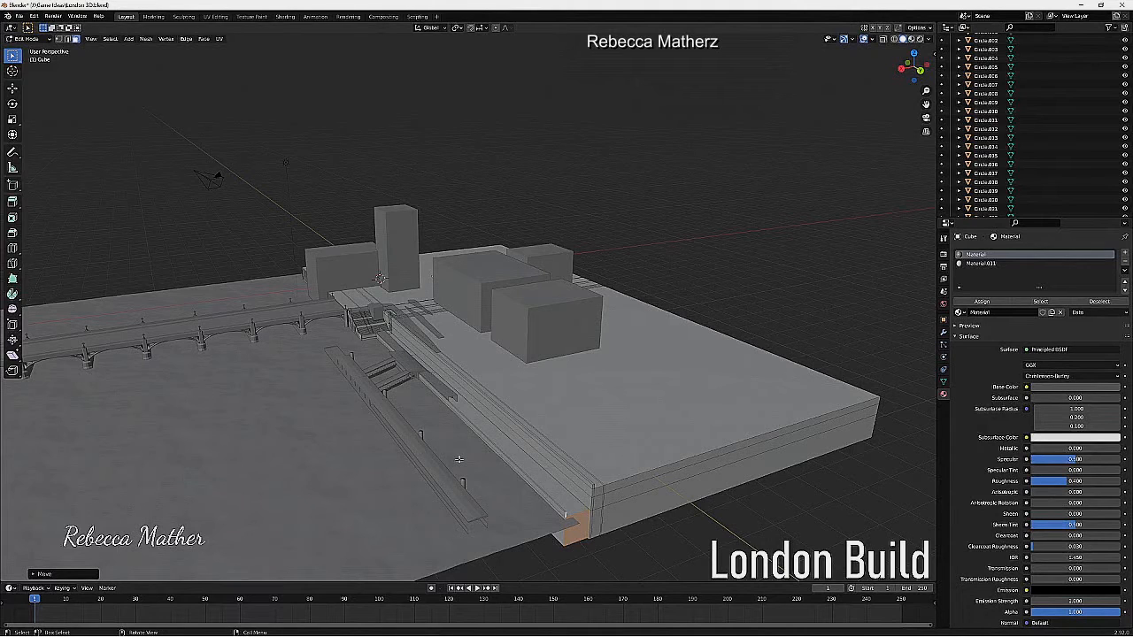
Save the Blender file
middle_drag(460, 459, 523, 403)
scroll(469, 442, up, 3)
click(20, 16)
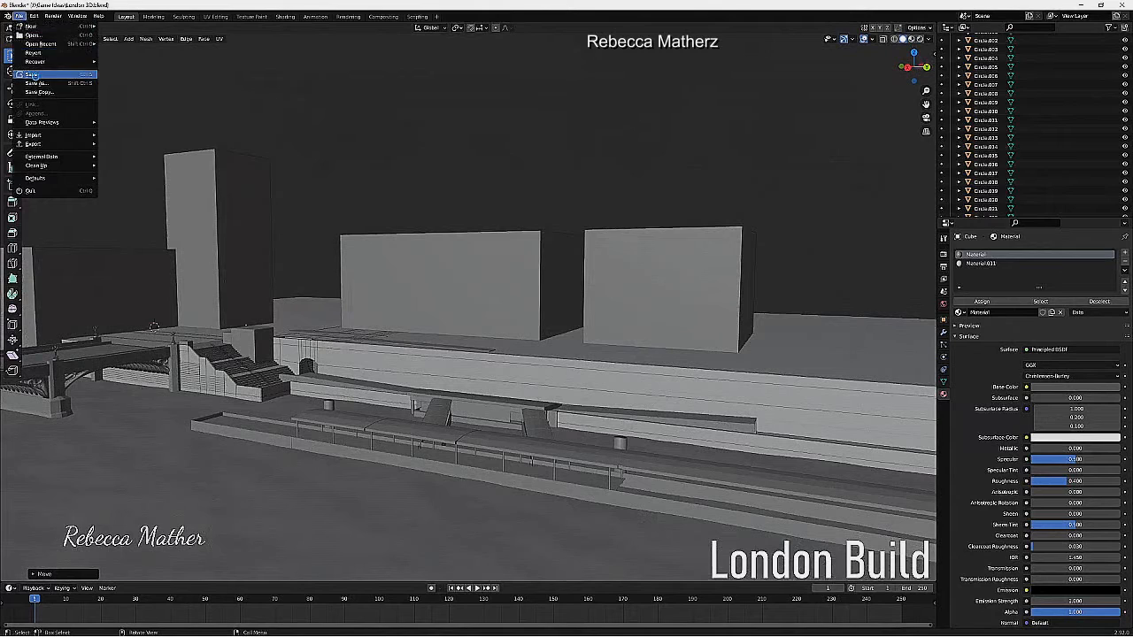
click(31, 75)
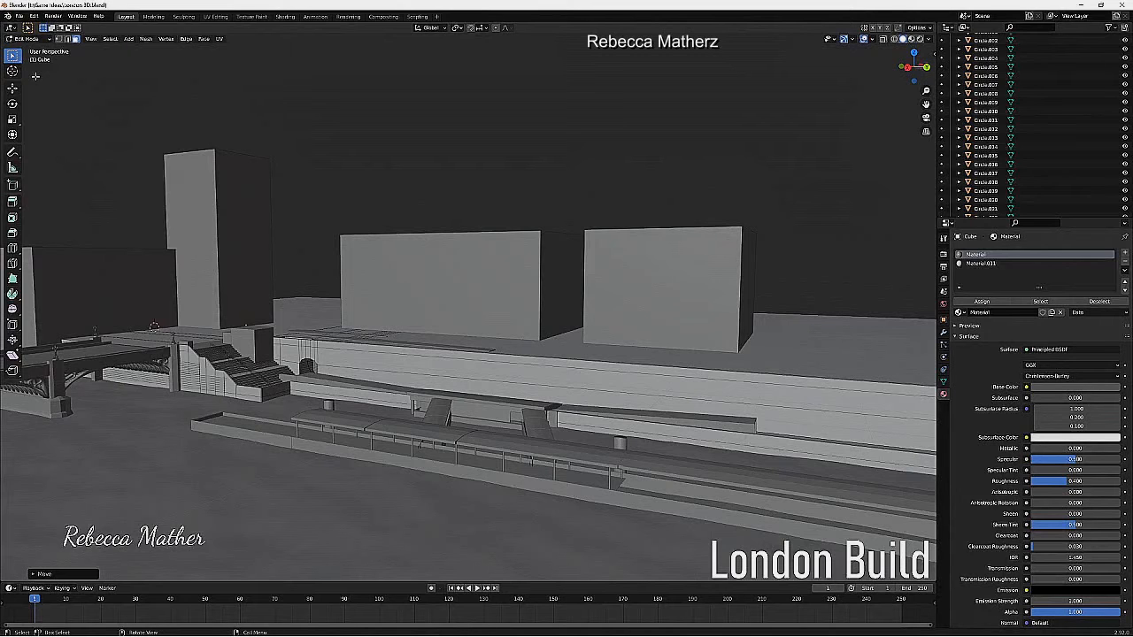
Return to Object Mode and stretch the opposite riverbank block along Y
scroll(265, 248, down, 3)
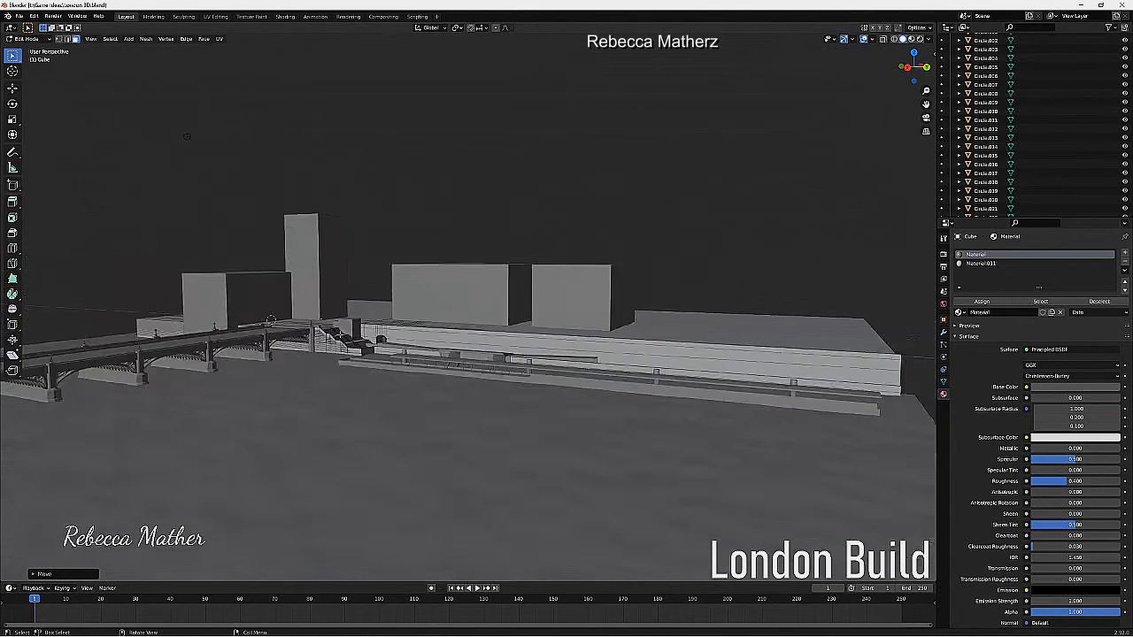
middle_drag(372, 288, 556, 304)
scroll(270, 332, down, 1)
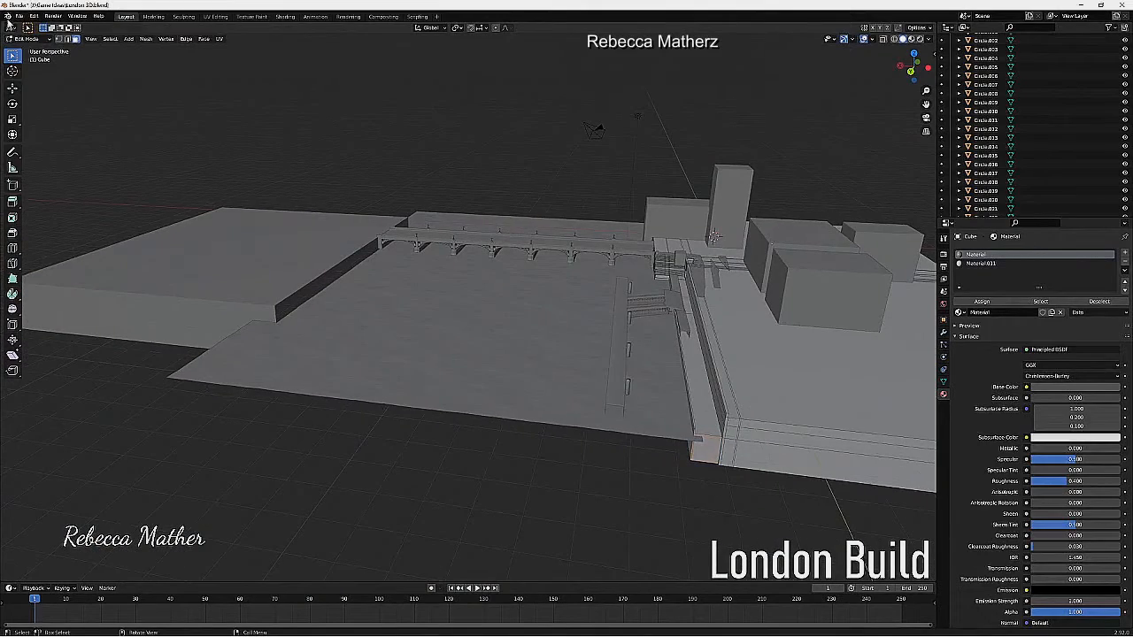
key(Tab)
click(193, 252)
key(s)
key(y)
click(180, 300)
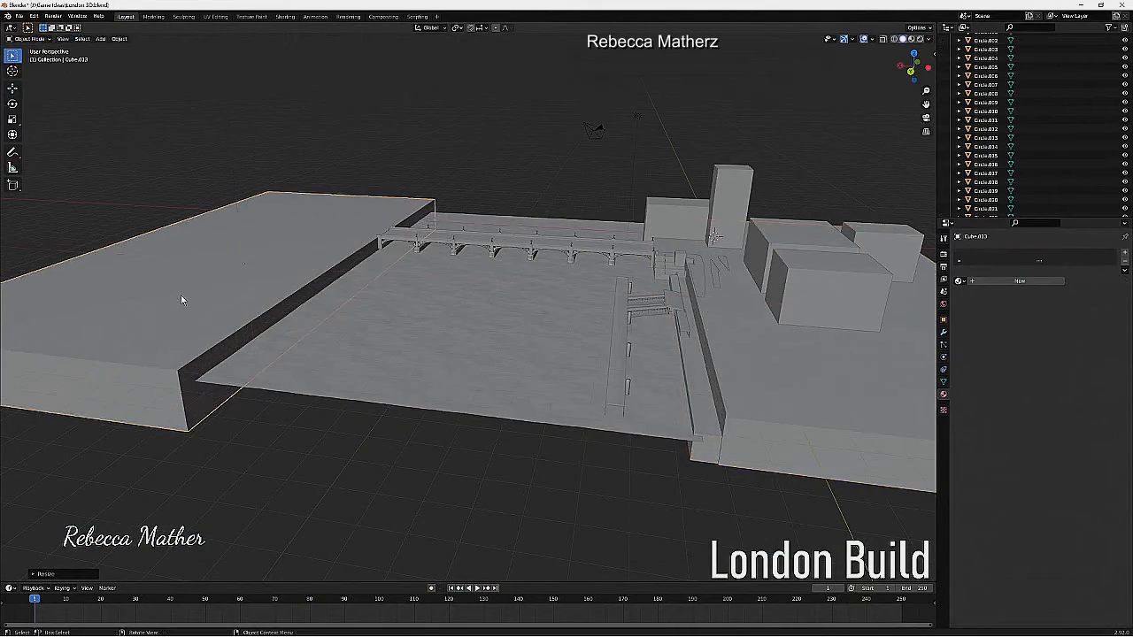
Add a mesh circle, move it over to the opposite riverbank, and adjust its height along Z
scroll(189, 233, up, 1)
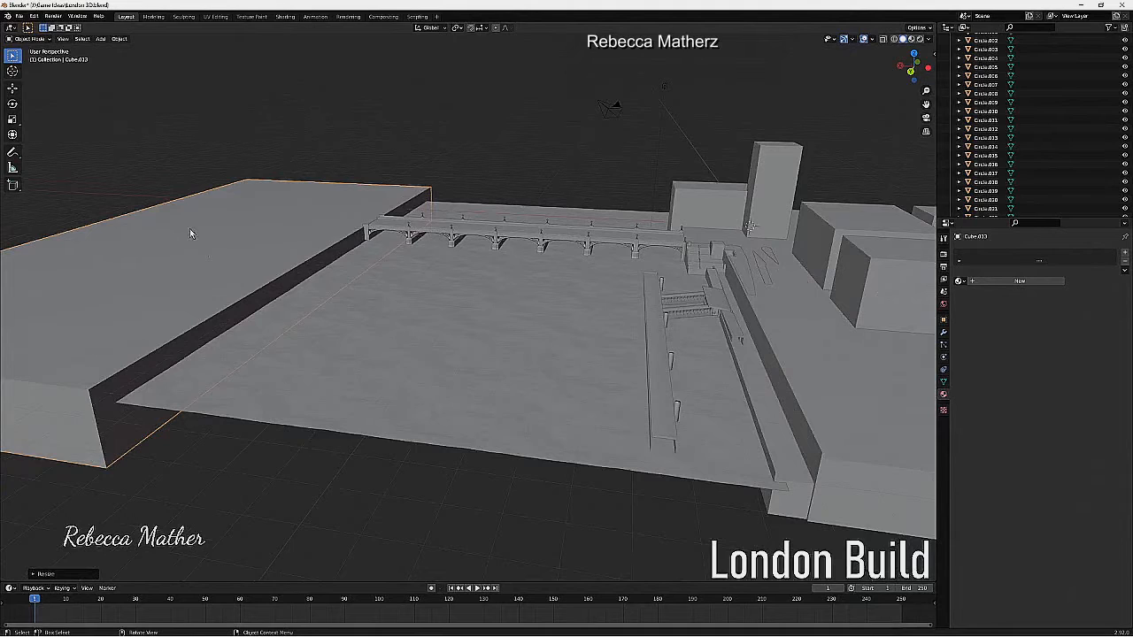
scroll(189, 232, down, 2)
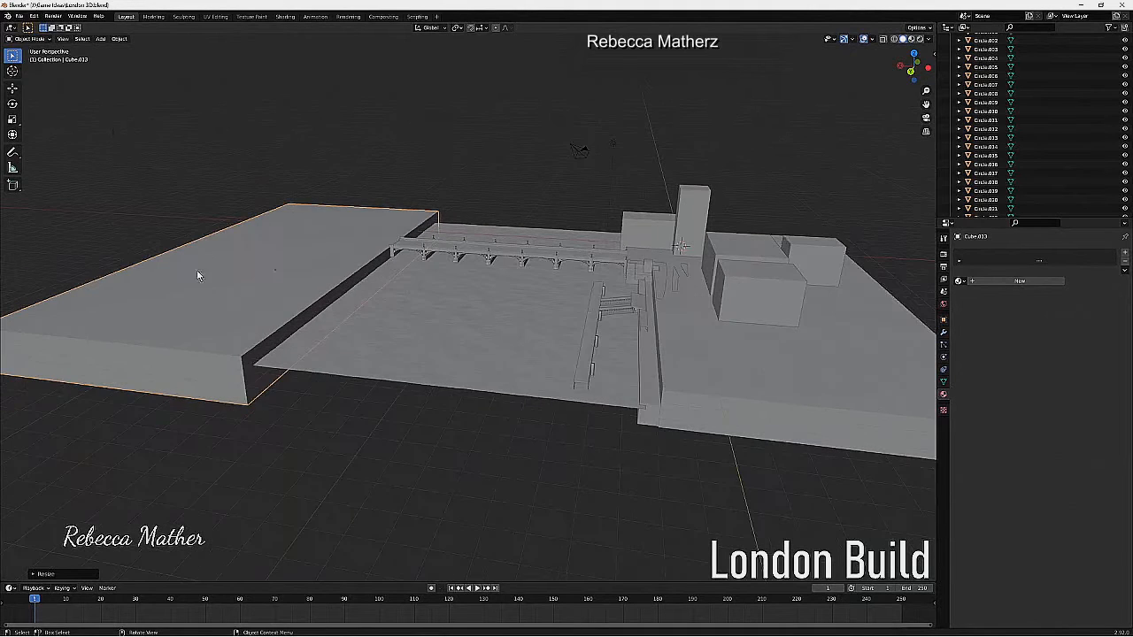
key(shift+a)
mouse_move(133, 43)
click(209, 68)
scroll(265, 221, down, 5)
middle_drag(341, 253, 309, 292)
key(g)
click(425, 275)
key(g)
key(z)
click(415, 265)
Move the circle along Y until it clears the end of the opposite riverbank
middle_drag(416, 243, 398, 225)
key(g)
key(y)
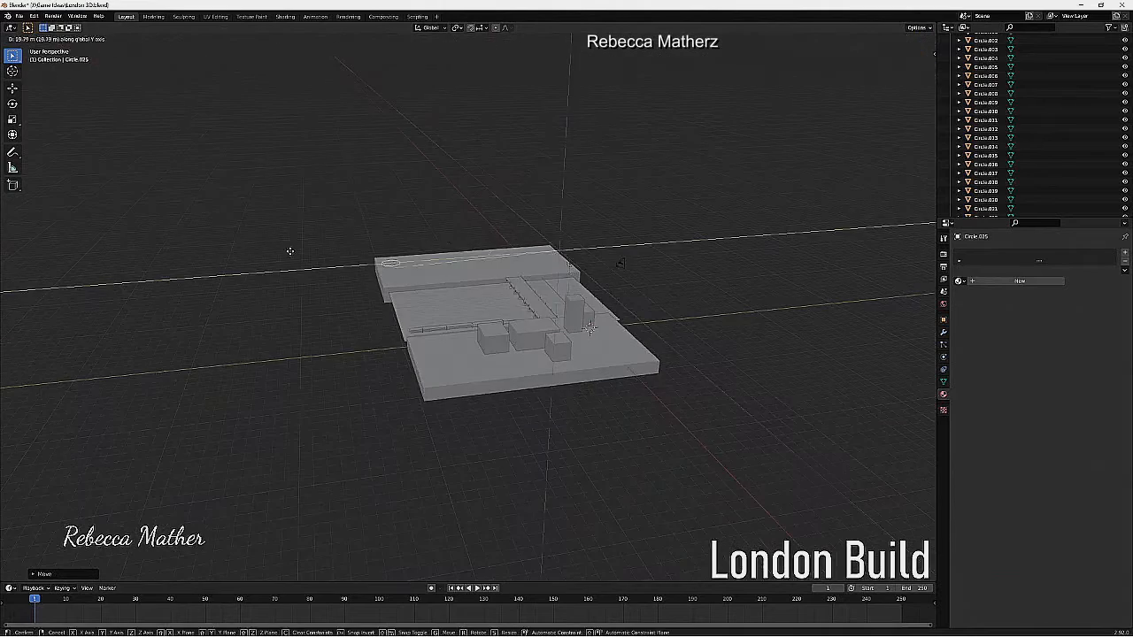
click(299, 252)
Fill the circle with a face in Edit Mode and extrude it slightly into a thin disc
scroll(299, 252, up, 5)
scroll(301, 253, up, 3)
shift+middle_drag(301, 253, 469, 353)
key(Tab)
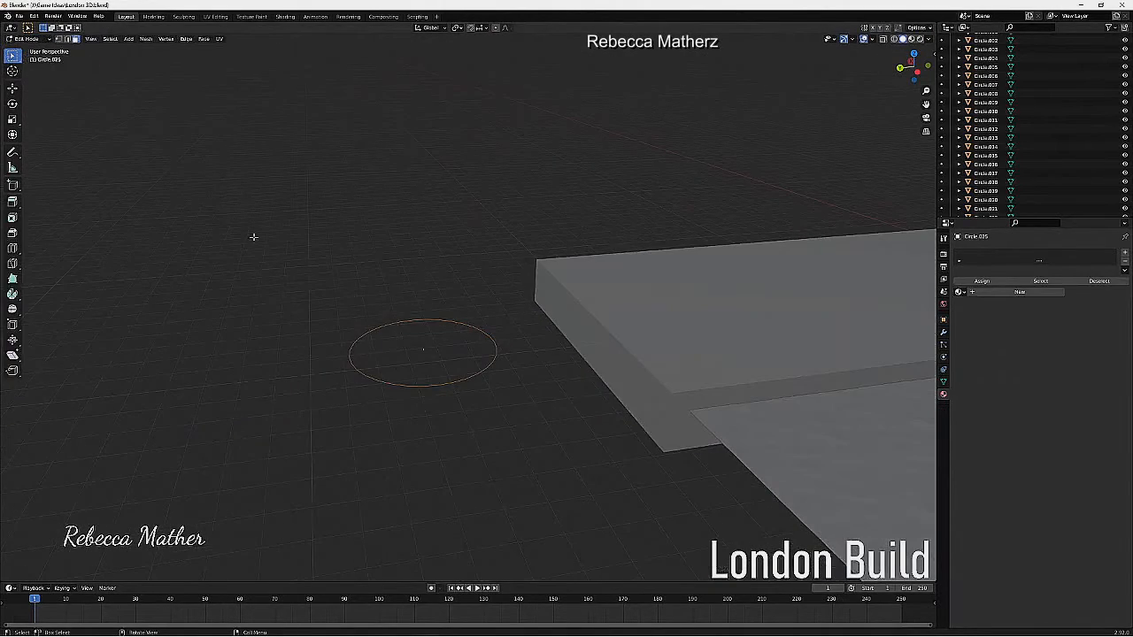
key(f)
key(e)
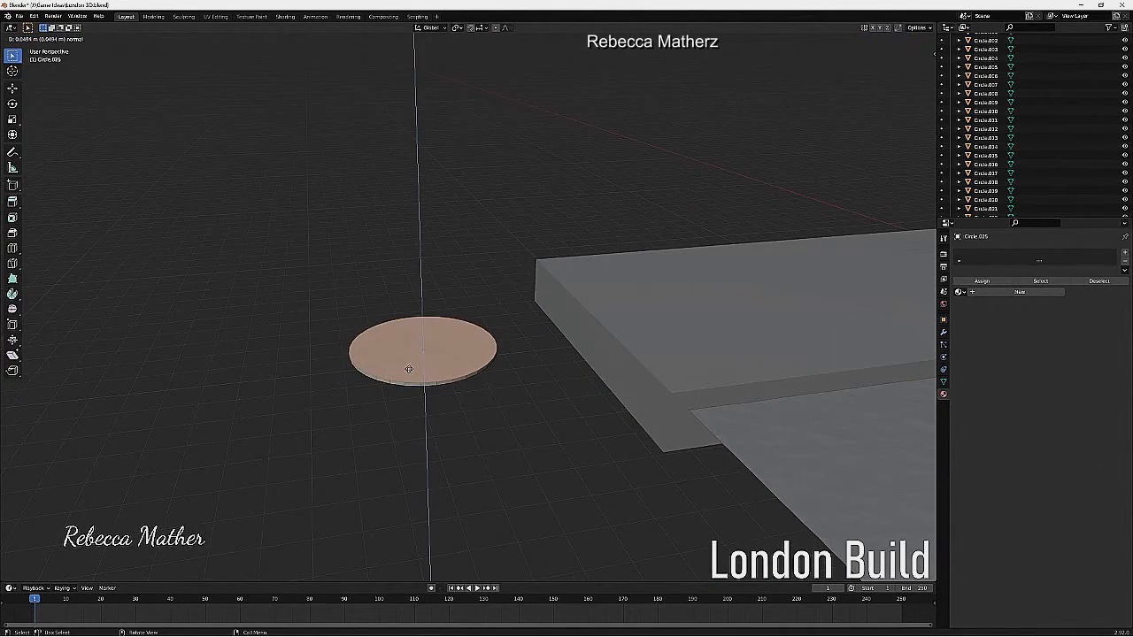
right_click(408, 368)
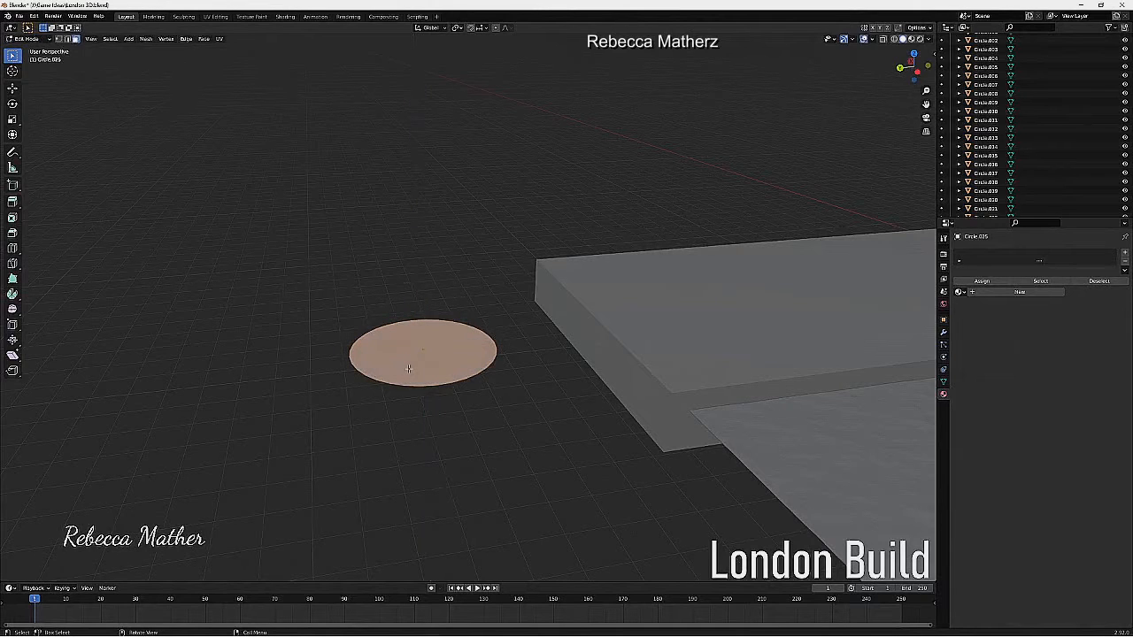
click(417, 387)
mouse_move(435, 398)
middle_down()
mouse_move(425, 389)
mouse_move(436, 398)
middle_up()
click(425, 378)
key(e)
click(427, 372)
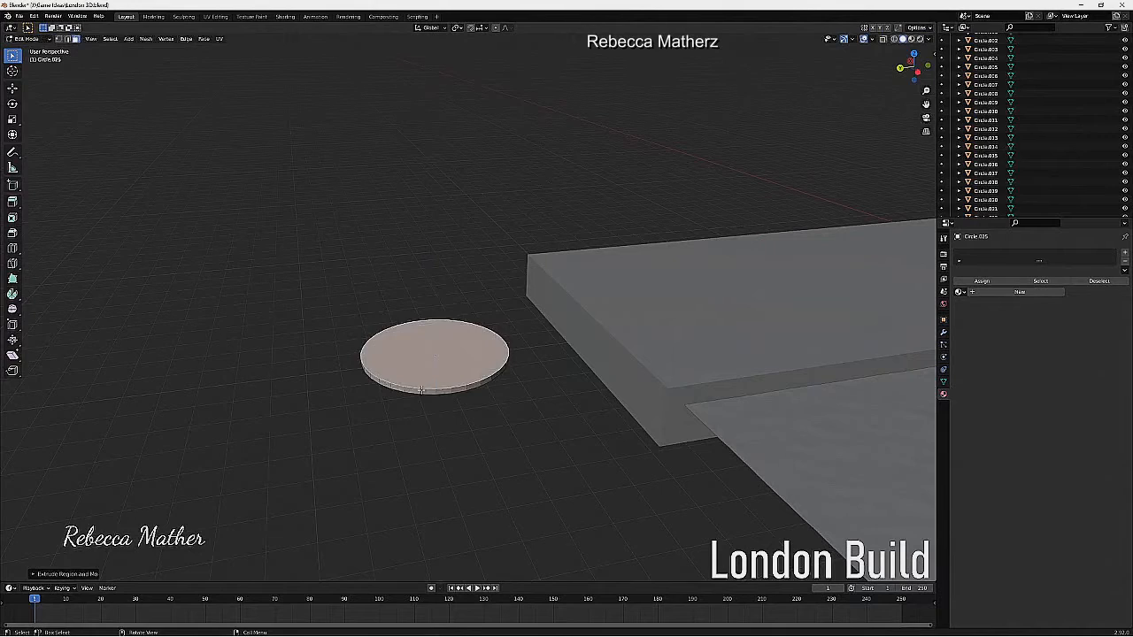
Select the side faces all around the disc and scale them up to widen it
ctrl+click(502, 367)
middle_drag(502, 367, 442, 230)
ctrl+click(458, 182)
middle_drag(324, 303, 637, 442)
ctrl+click(711, 367)
key(e)
right_click(647, 458)
key(ctrl+z)
key(s)
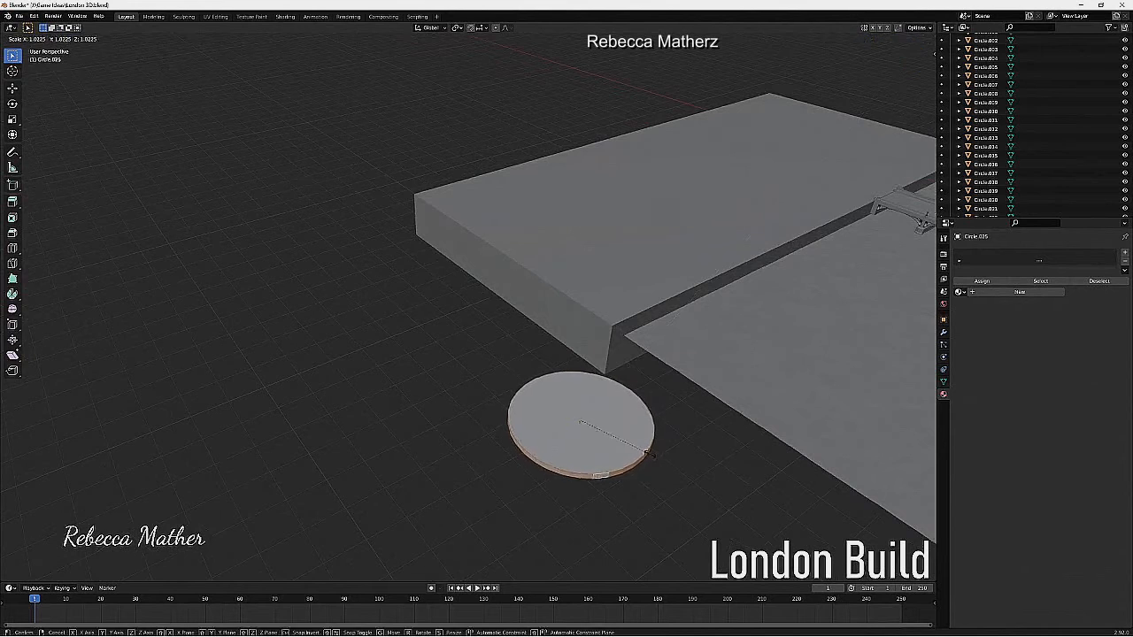
click(642, 454)
Extrude the side faces in place and scale them by about 1.10 to form an outer ring
scroll(641, 452, down, 3)
key(e)
right_click(641, 452)
key(s)
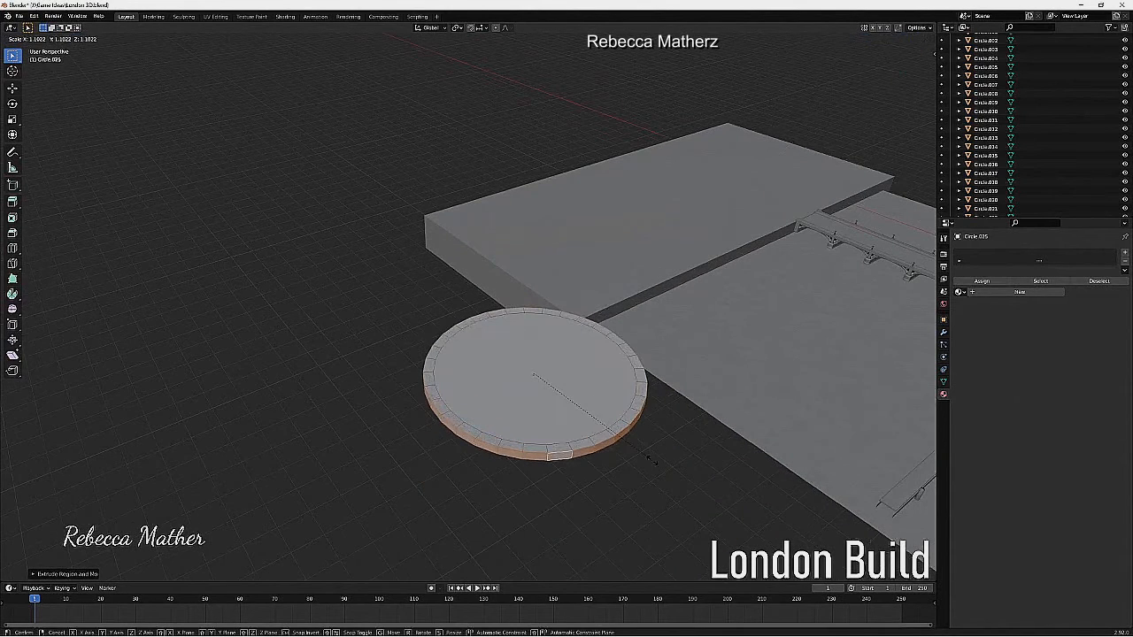
click(651, 460)
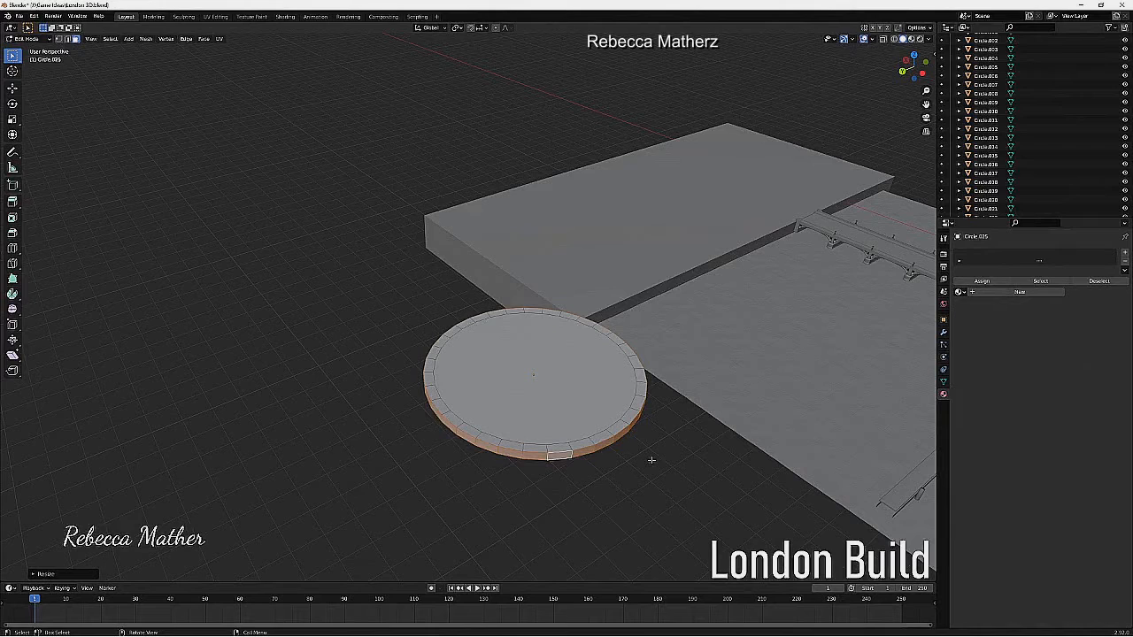
Scale the disc's inner top face to about 0.08 so it shrinks to a small hub at the centre
middle_drag(639, 461, 524, 437)
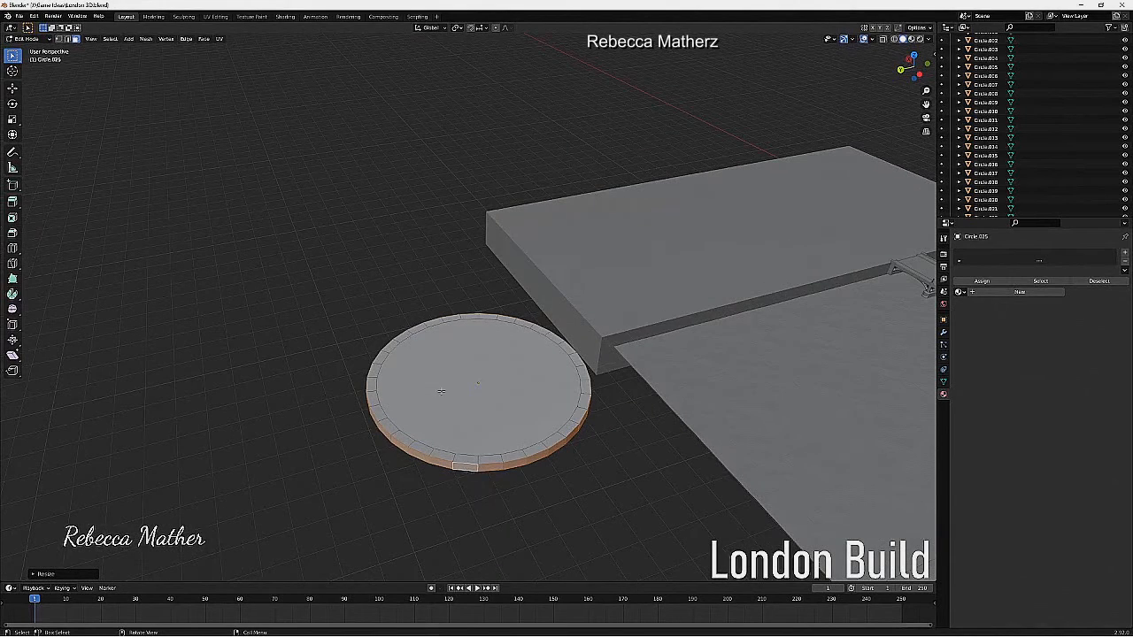
click(482, 428)
middle_drag(483, 426, 490, 402)
key(s)
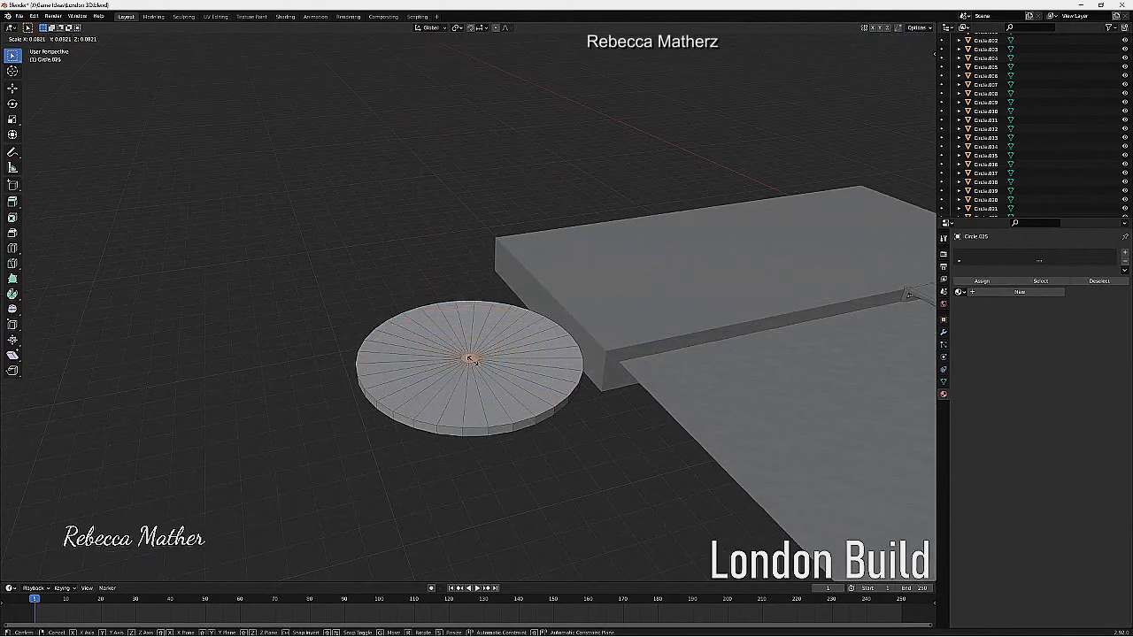
click(471, 360)
Select the disc's outer side faces all around, extrude them in place, and scale them by about 1.04 to add a narrow rim
click(474, 431)
shift+click(502, 429)
ctrl+click(359, 384)
ctrl+click(581, 383)
middle_drag(579, 416, 429, 409)
ctrl+click(422, 224)
middle_drag(422, 227, 288, 251)
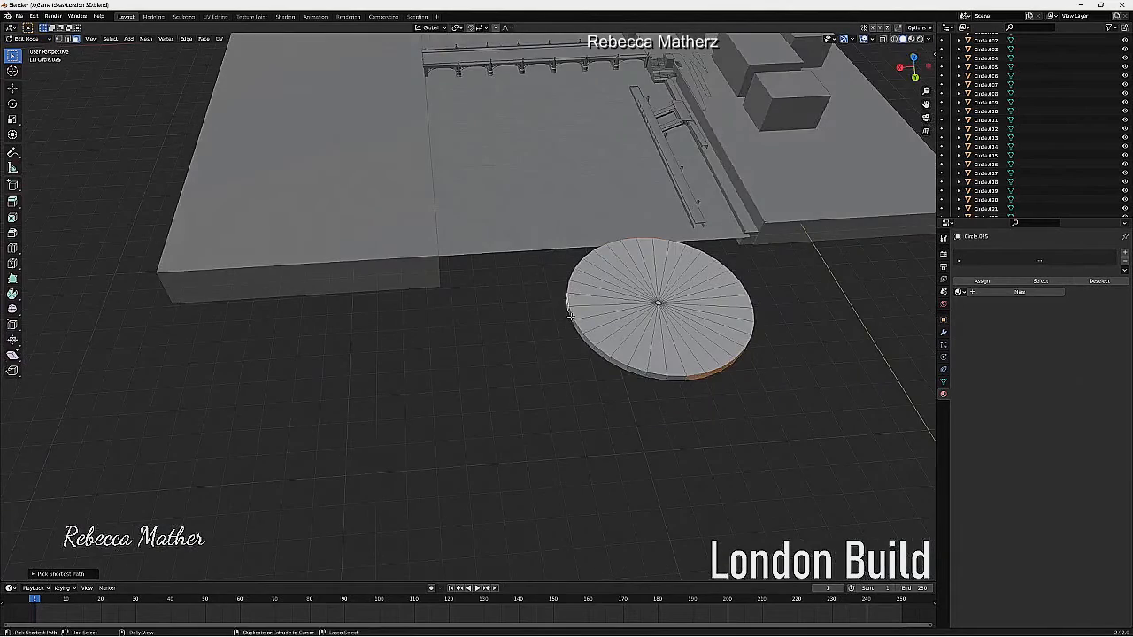
ctrl+click(679, 380)
middle_drag(680, 385, 630, 445)
key(e)
right_click(613, 451)
key(s)
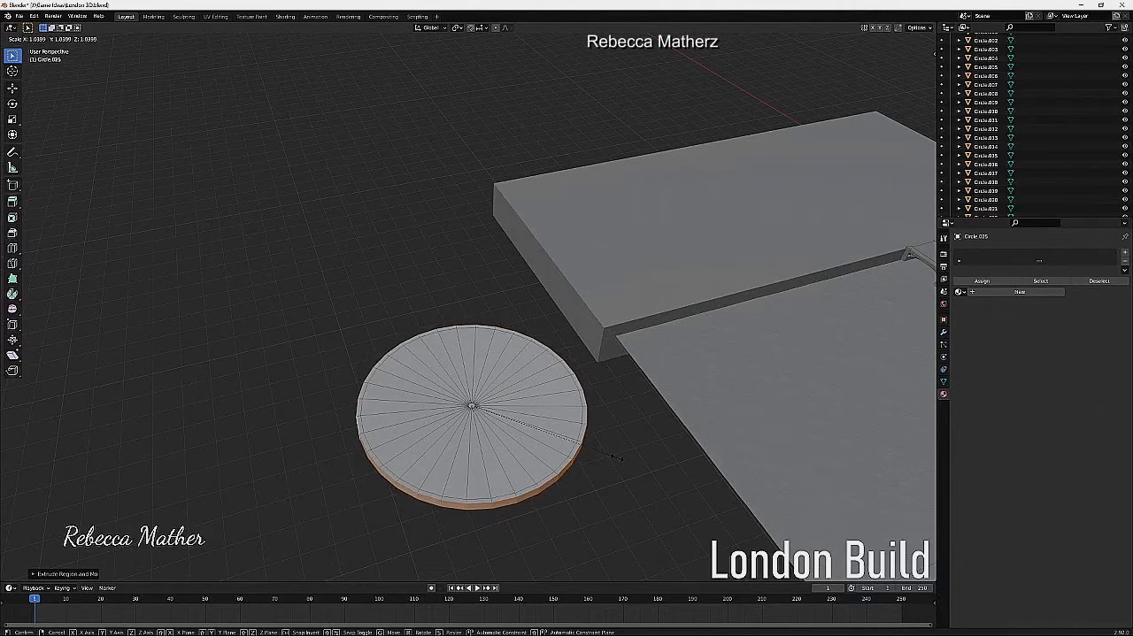
click(618, 460)
Select the wedge faces on the disc's top and underside, extrude them in place, and flatten them along Z to recess them within the rim
click(442, 455)
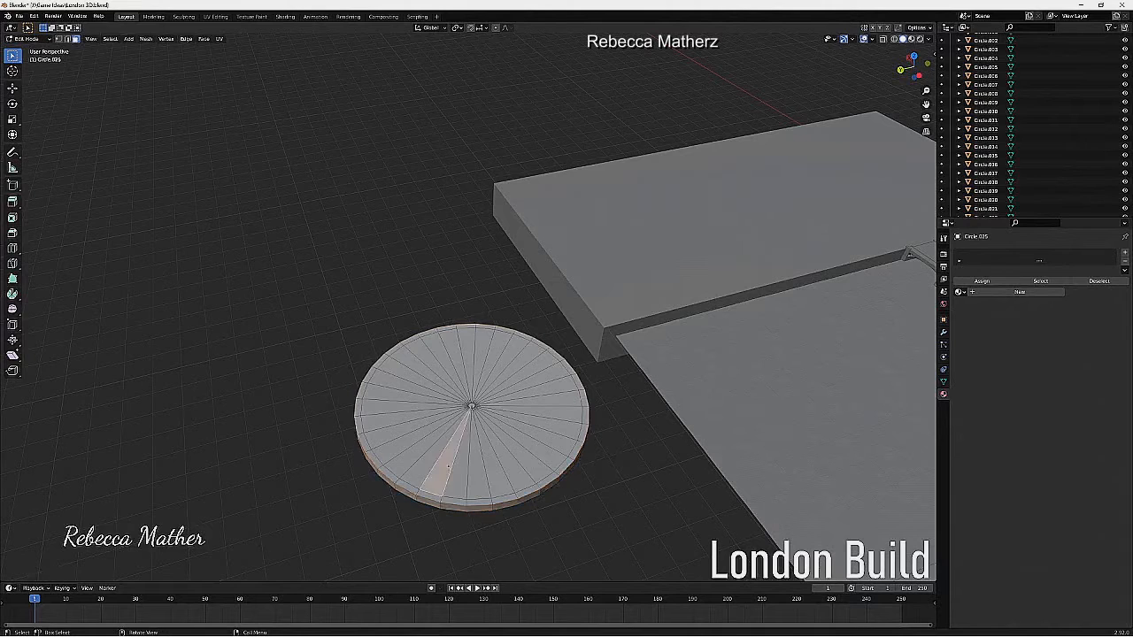
ctrl+click(492, 354)
ctrl+click(457, 481)
middle_drag(457, 483, 462, 387)
ctrl+click(489, 144)
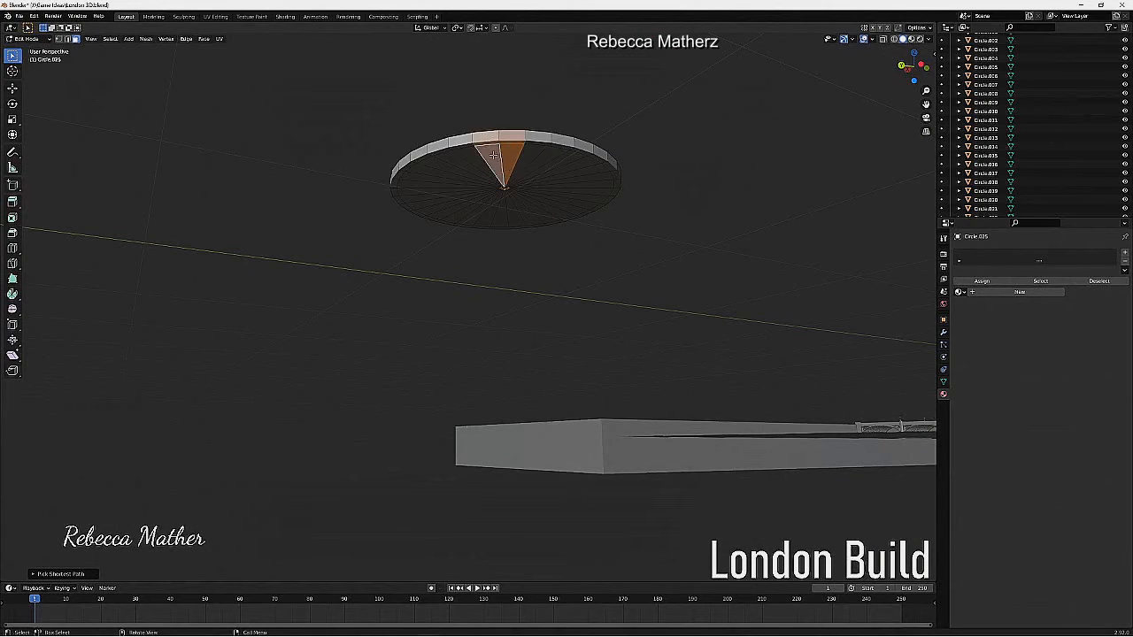
key(ctrl+z)
shift+click(490, 158)
ctrl+click(512, 213)
middle_drag(513, 211, 511, 250)
key(e)
right_click(522, 274)
key(s)
key(z)
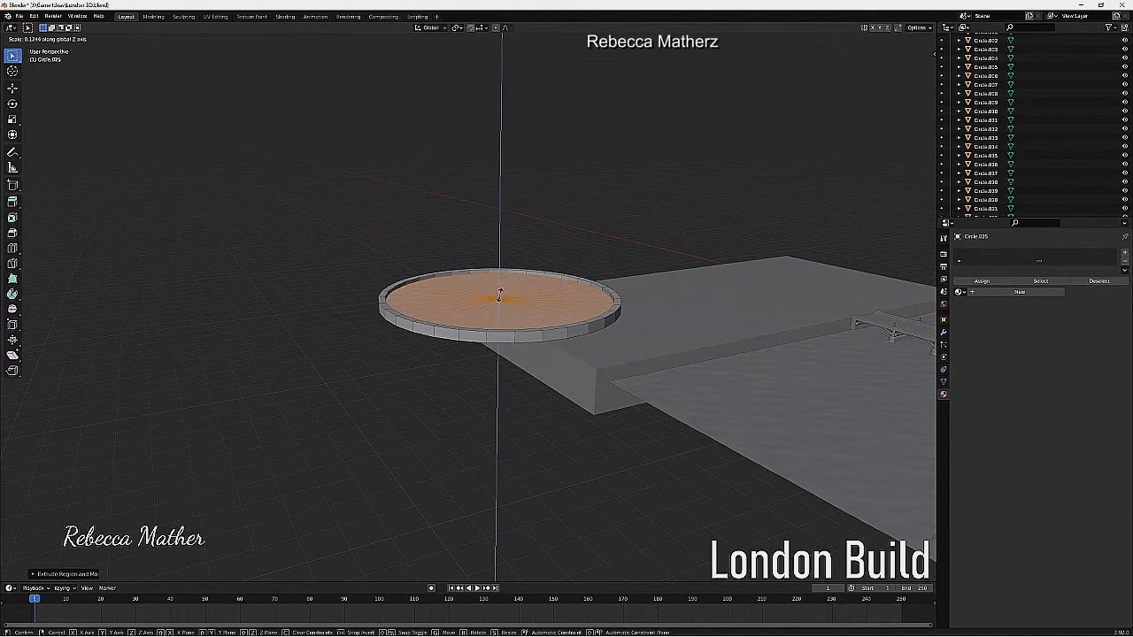
click(502, 278)
Create a new material on the disc and set its base colour to black
middle_drag(502, 278, 488, 359)
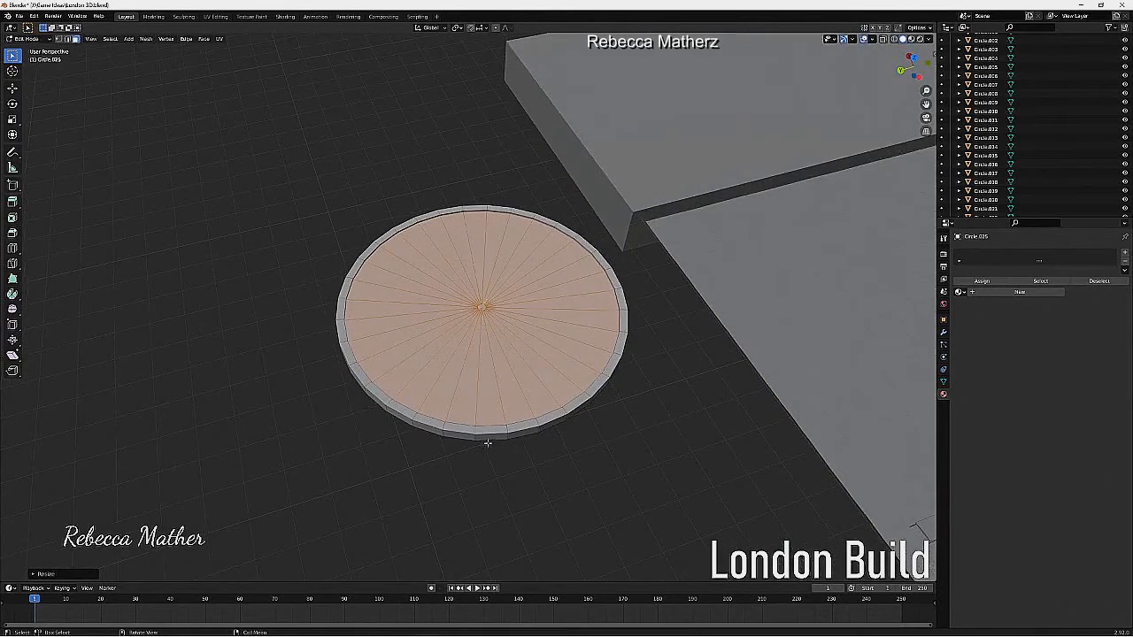
click(1034, 294)
click(1073, 367)
drag(1108, 270, 1108, 307)
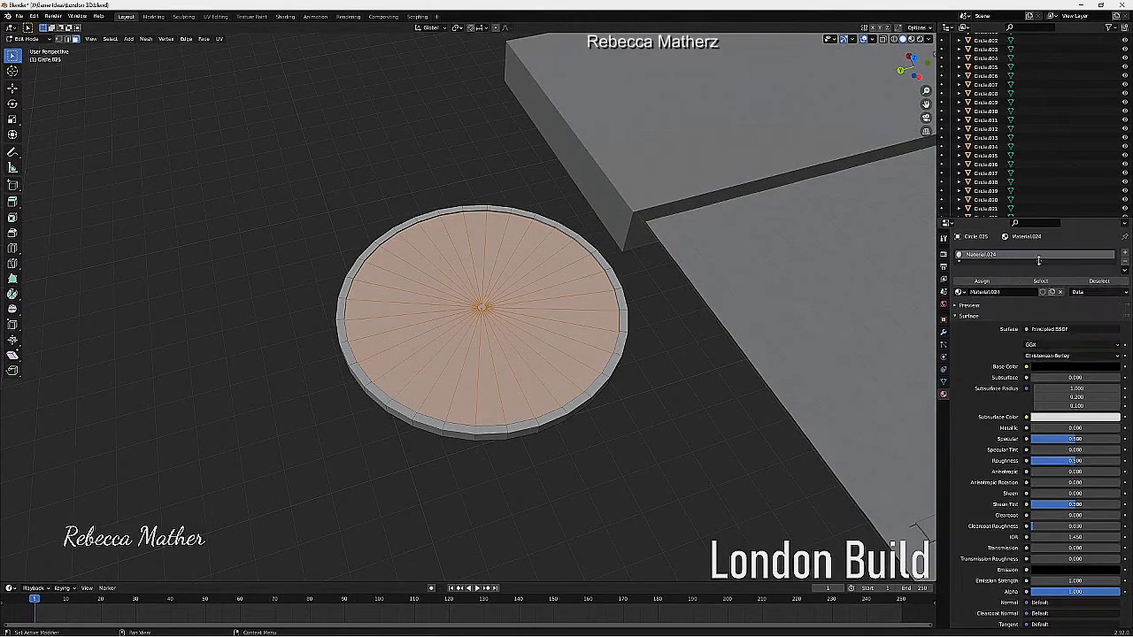
Add a second material named "centre" with a black base colour and assign it to the selected recessed faces
click(1125, 256)
click(1018, 312)
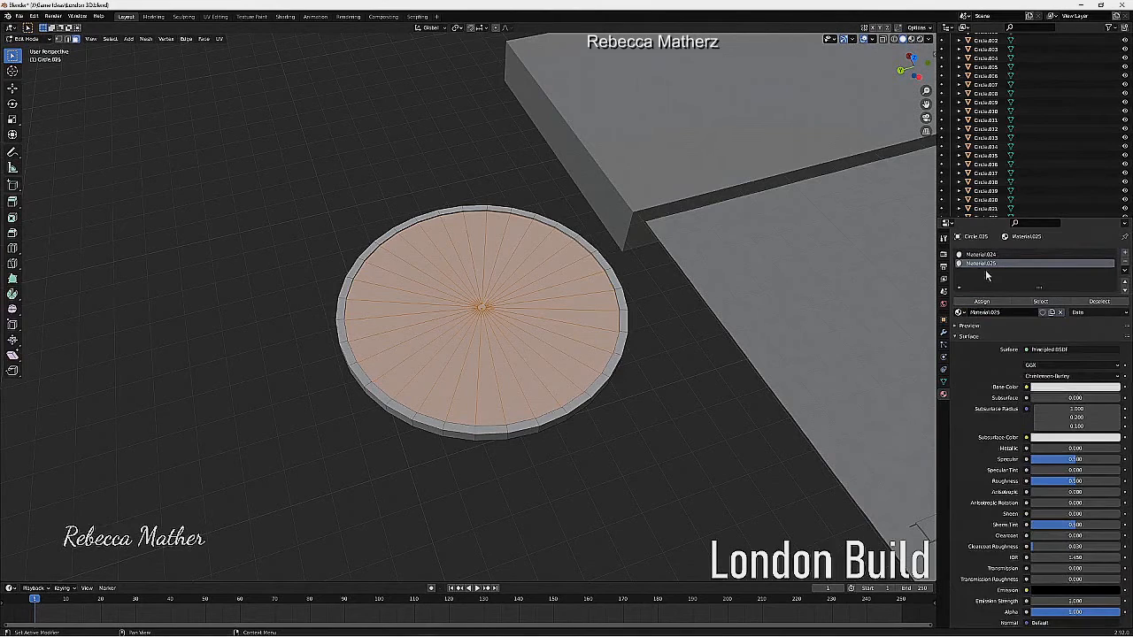
text(Gold)
key(Return)
click(1073, 387)
drag(1113, 287, 1112, 325)
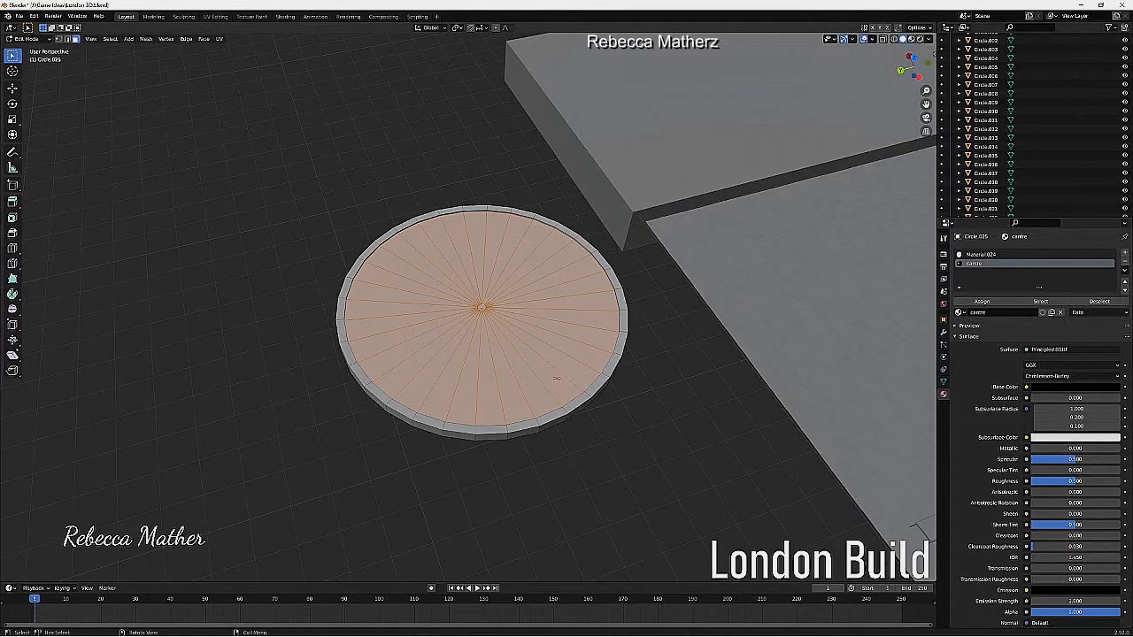
click(982, 302)
Select the small centre faces of the disc, extrude them in place, and scale them along Z to raise a hub
click(493, 333)
click(482, 307)
middle_drag(481, 307, 460, 257)
key(e)
right_click(457, 254)
key(s)
key(z)
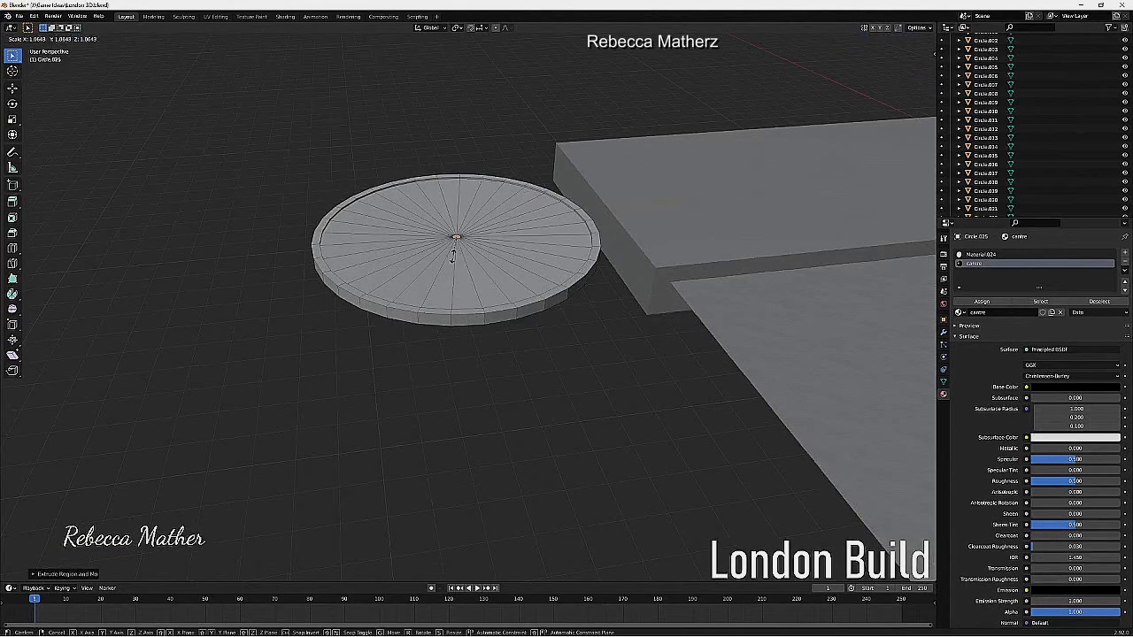
click(462, 184)
Select the rim's top faces around the disc and extend the selection along its outer side faces
middle_drag(478, 451, 505, 350)
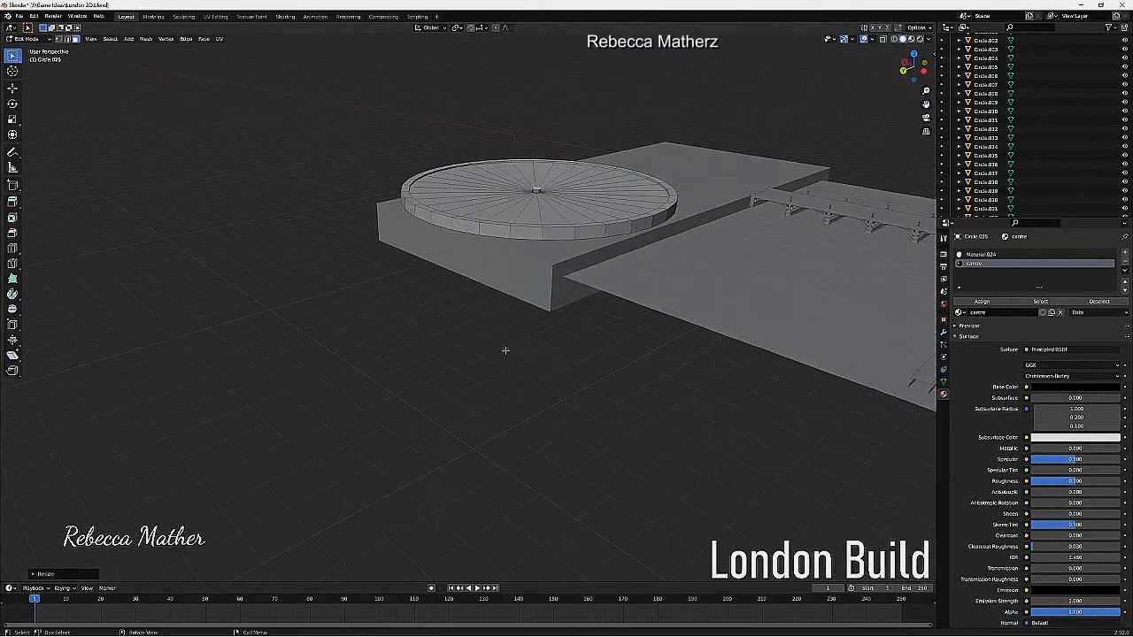
click(654, 179)
ctrl+click(407, 206)
middle_drag(354, 261, 540, 300)
ctrl+click(450, 167)
middle_drag(478, 266, 571, 221)
ctrl+click(314, 200)
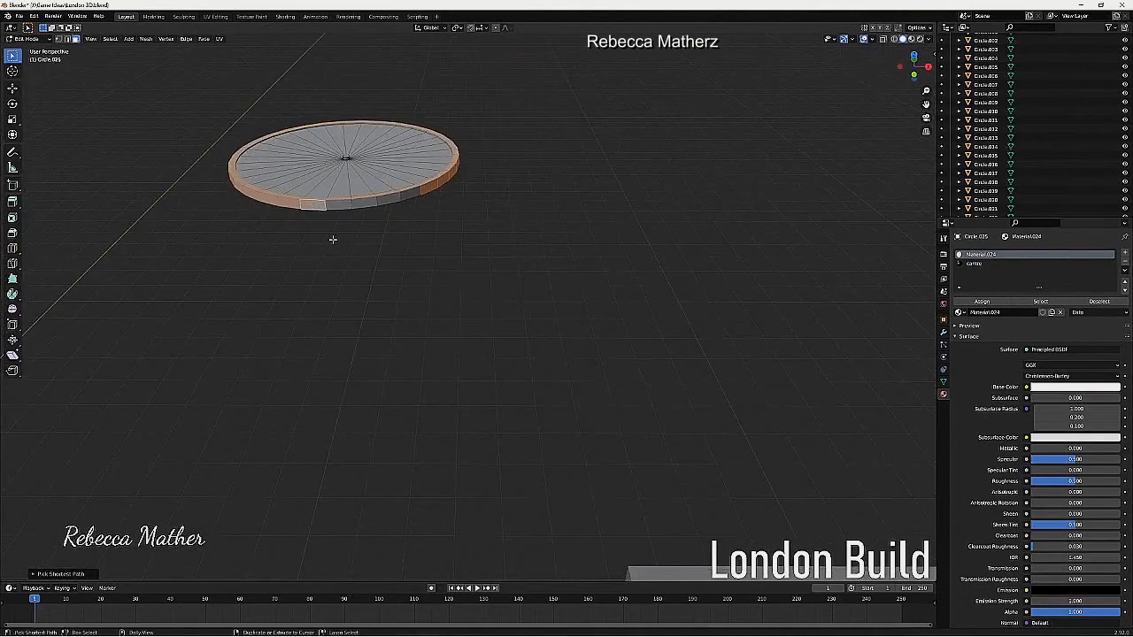
Complete the selection around the rim's outer side and add its underside faces all around
middle_drag(331, 240, 347, 183)
scroll(347, 184, up, 1)
ctrl+click(443, 87)
ctrl+click(170, 125)
ctrl+click(330, 169)
ctrl+click(451, 101)
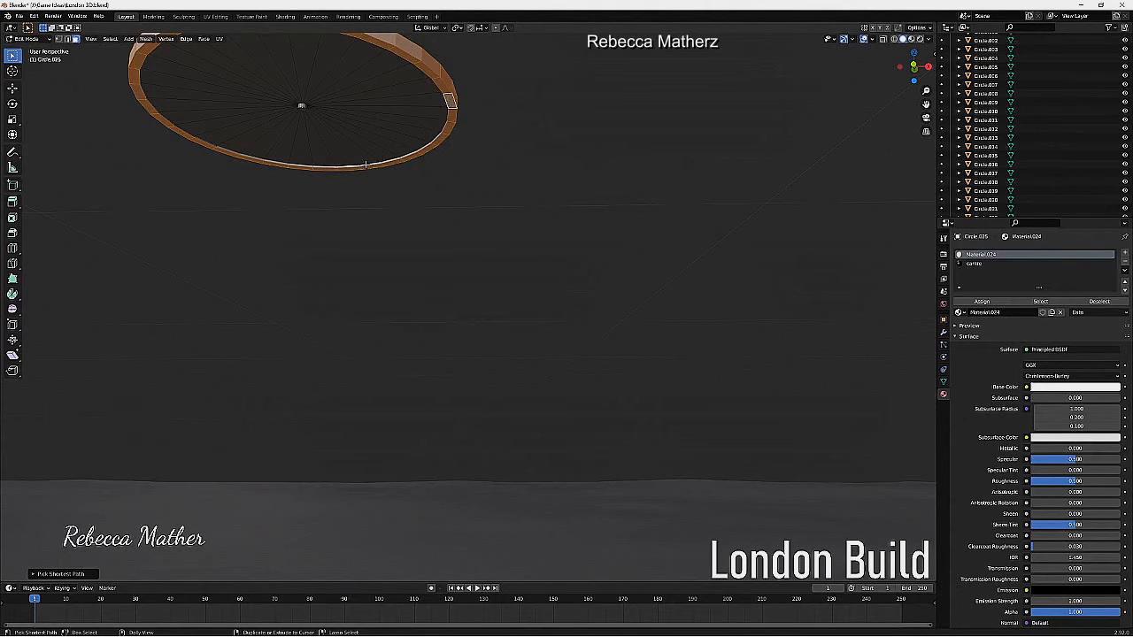
ctrl+click(365, 165)
Add the rim's inner side faces all around the disc to the selection
middle_drag(213, 145, 322, 177)
ctrl+click(494, 124)
ctrl+click(134, 80)
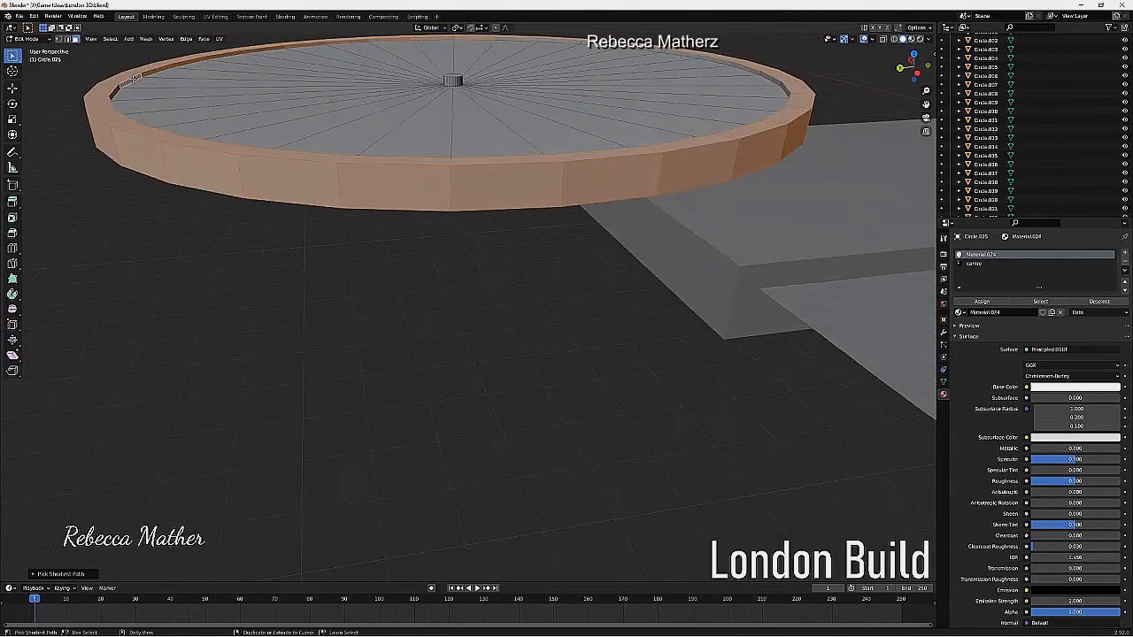
ctrl+click(785, 90)
ctrl+click(529, 39)
middle_drag(529, 39, 543, 115)
Scale the selected rim faces, extrude them in place, and scale the extrusion outward by about 1.11
scroll(556, 389, down, 5)
key(s)
click(608, 422)
middle_drag(608, 434, 591, 496)
shift+middle_drag(591, 496, 560, 368)
scroll(584, 398, down, 3)
key(e)
right_click(560, 368)
key(s)
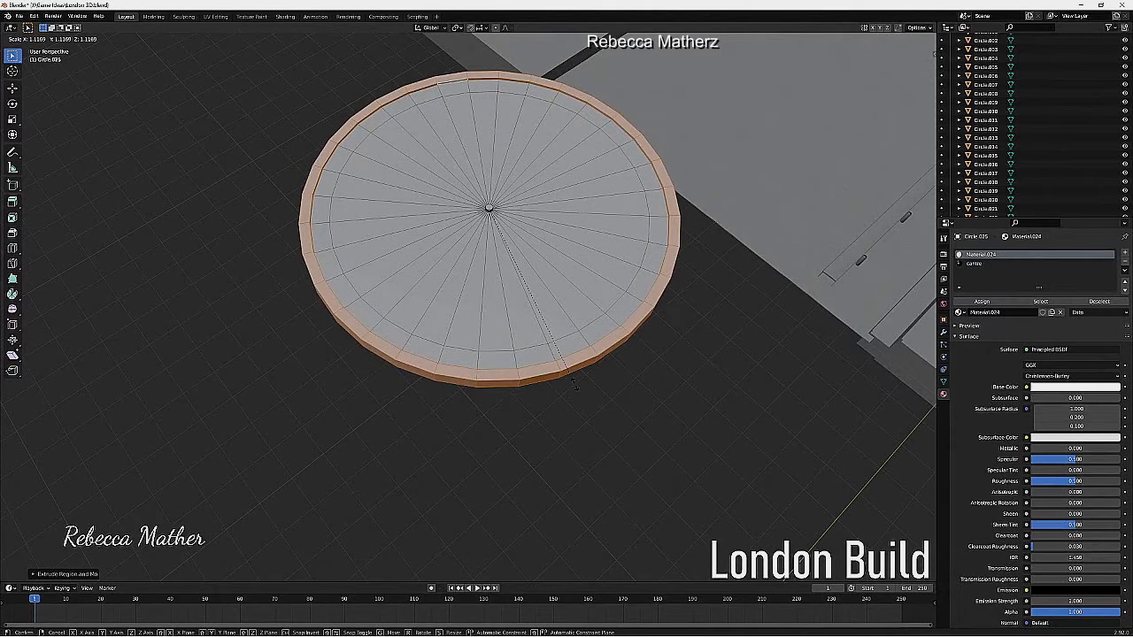
click(574, 383)
Add a concentric loop cut around the disc and slide it close to the inner ring
key(ctrl+r)
click(381, 320)
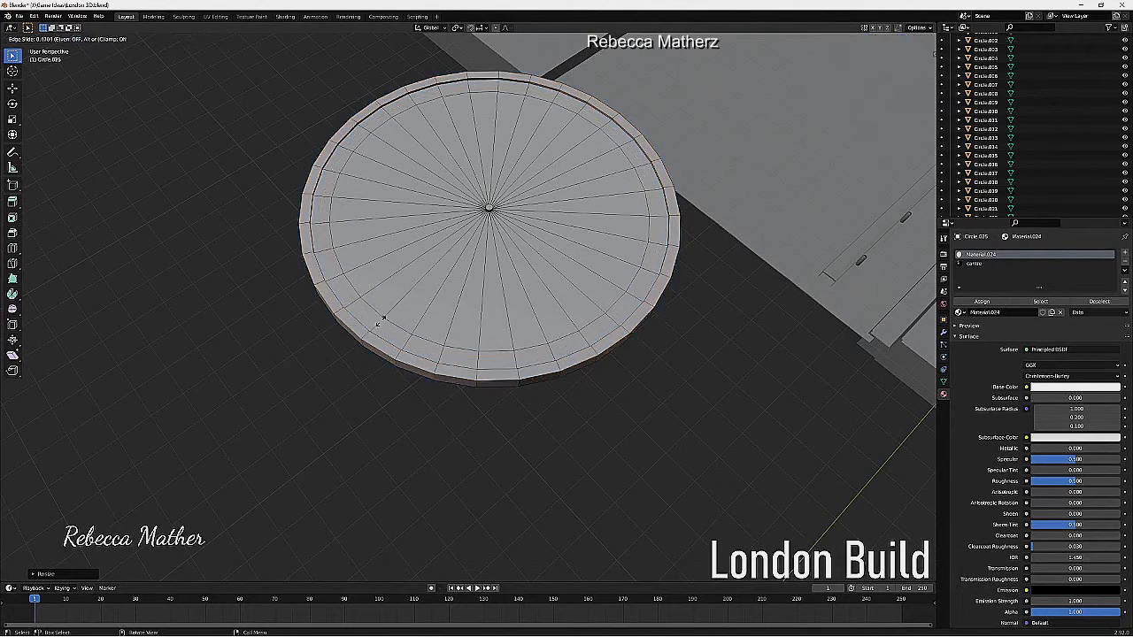
click(382, 319)
Add a radial loop cut to each wedge around the disc, sliding each close to the neighbouring spoke edge to form narrow strips
key(ctrl+r)
click(501, 345)
click(501, 352)
key(ctrl+r)
click(542, 346)
click(548, 339)
key(ctrl+r)
click(589, 331)
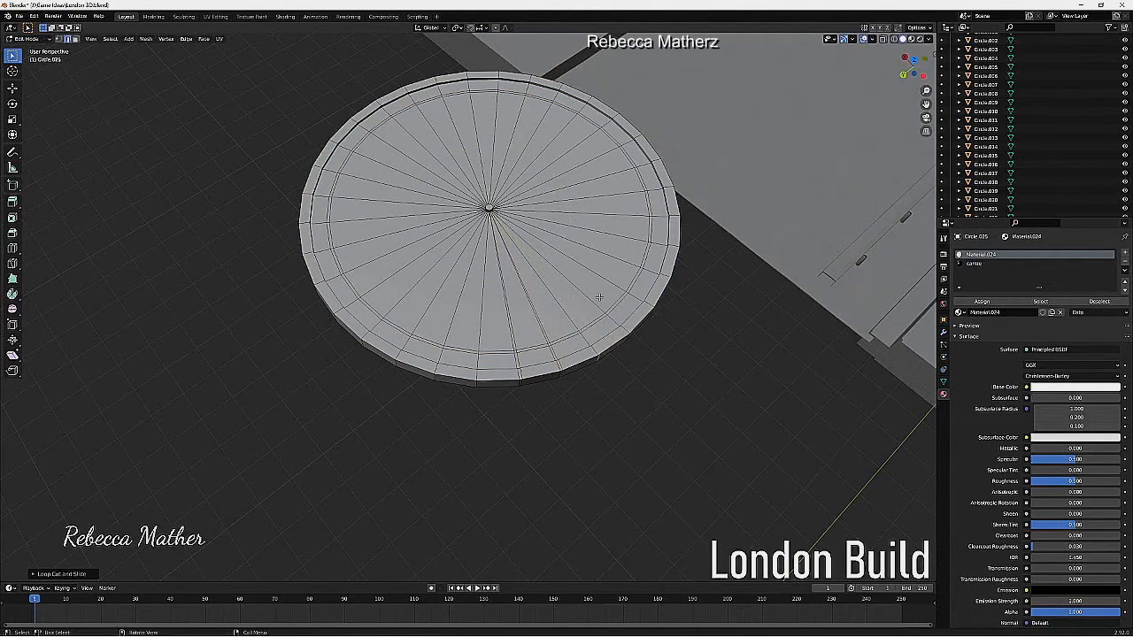
click(638, 263)
key(ctrl+r)
click(645, 238)
click(645, 233)
key(ctrl+r)
click(644, 222)
click(643, 211)
key(ctrl+r)
click(635, 186)
click(642, 185)
key(ctrl+r)
click(627, 165)
click(625, 160)
key(ctrl+r)
click(617, 151)
click(612, 146)
key(ctrl+r)
click(602, 136)
click(596, 131)
key(ctrl+r)
click(576, 116)
click(574, 114)
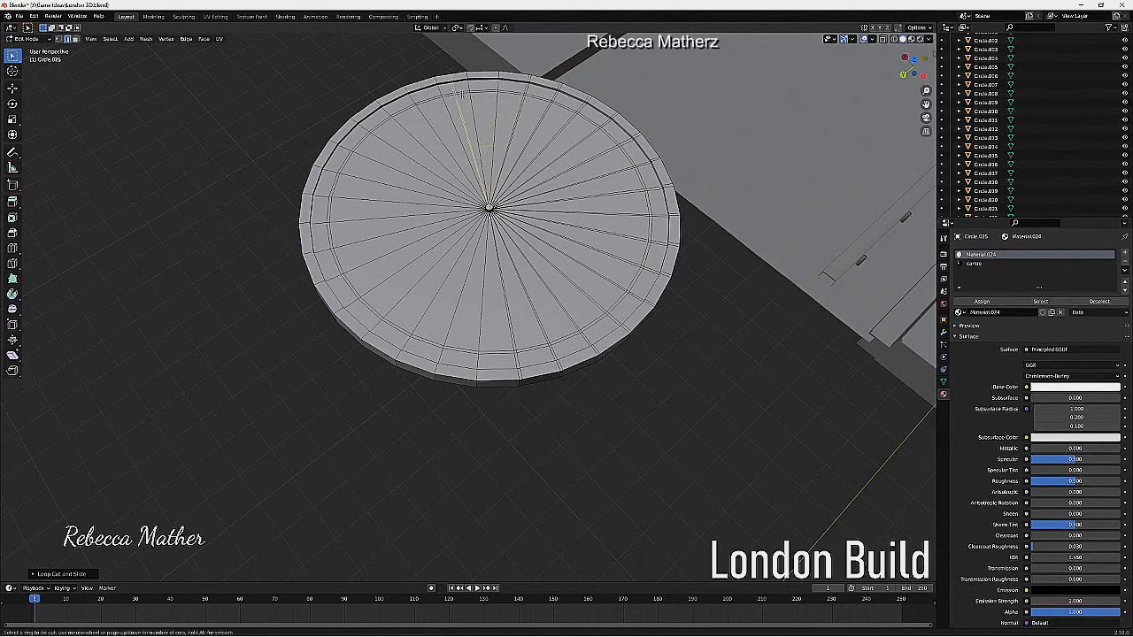
click(393, 104)
click(414, 101)
key(ctrl+r)
click(398, 109)
click(382, 118)
key(ctrl+r)
click(370, 139)
click(376, 129)
key(ctrl+r)
click(347, 150)
click(350, 147)
key(ctrl+r)
click(328, 177)
click(331, 172)
key(ctrl+r)
click(315, 195)
click(314, 193)
key(ctrl+r)
click(323, 230)
click(322, 225)
key(ctrl+r)
click(329, 255)
click(335, 259)
key(ctrl+r)
click(348, 279)
click(344, 275)
key(ctrl+r)
click(363, 306)
click(365, 304)
key(ctrl+r)
click(394, 320)
click(388, 318)
key(ctrl+r)
click(419, 334)
click(416, 332)
key(ctrl+r)
click(446, 343)
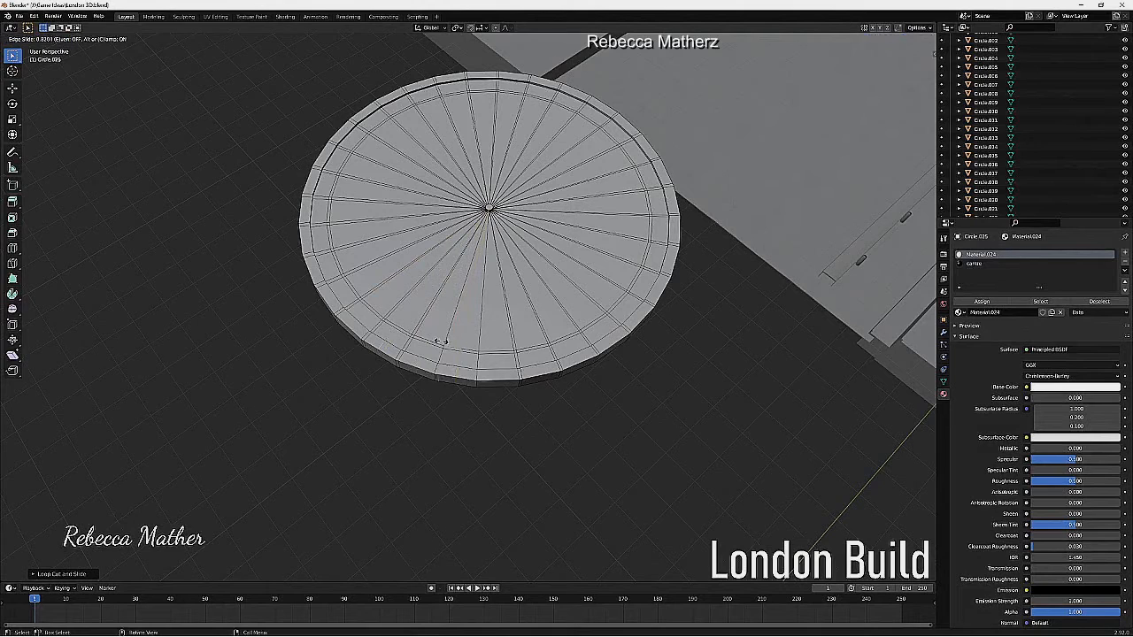
click(440, 341)
key(ctrl+r)
click(475, 352)
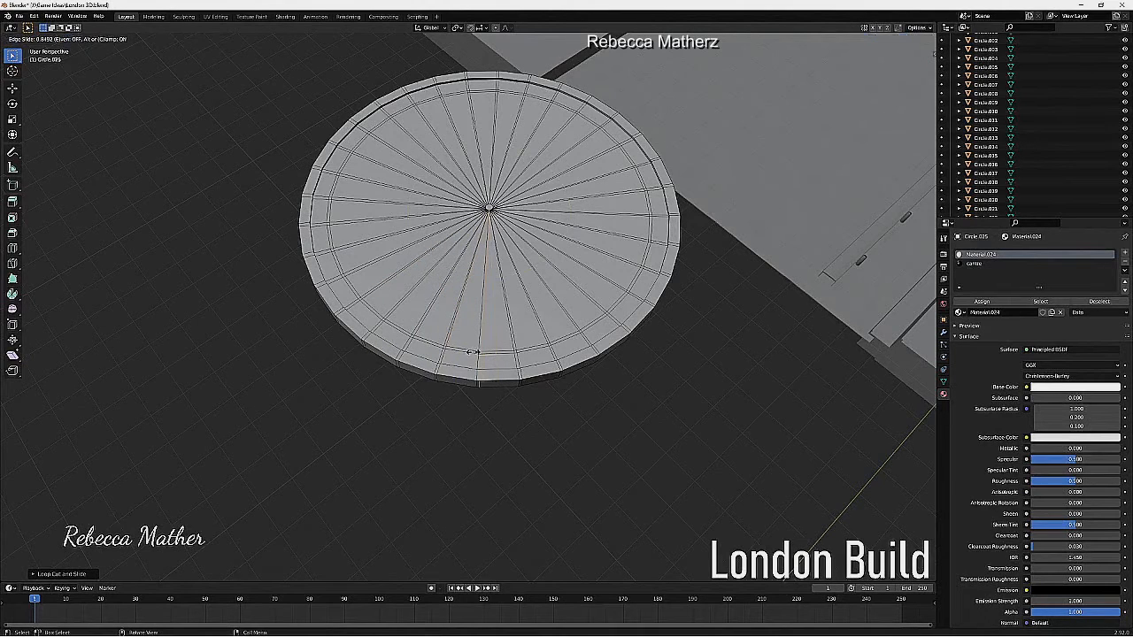